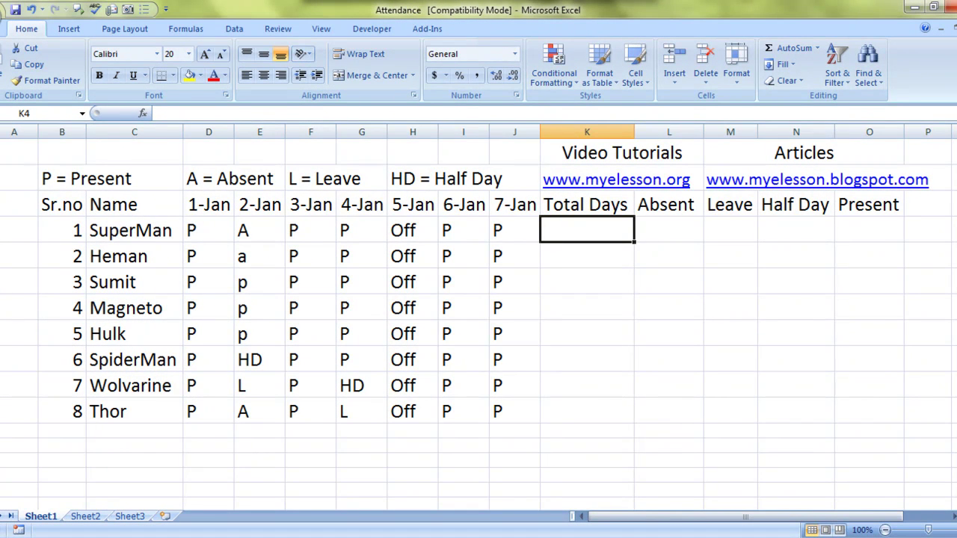
Insert a blank row above the attendance table's header row.
{"action": "left_click", "coordinate": [3, 204]}
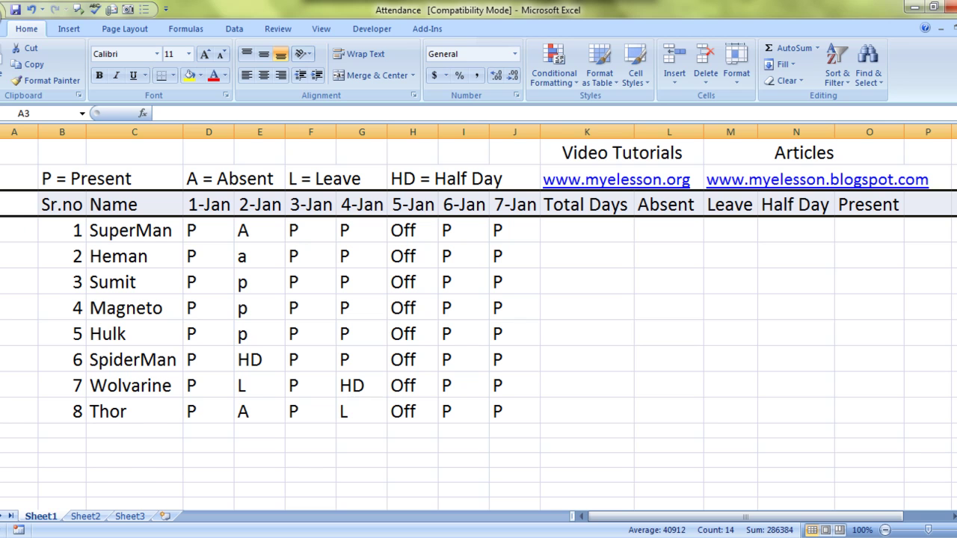
{"action": "key", "text": "ctrl+shift+plus"}
{"action": "key", "text": "Right"}
{"action": "key", "text": "Down"}
{"action": "key", "text": "Down"}
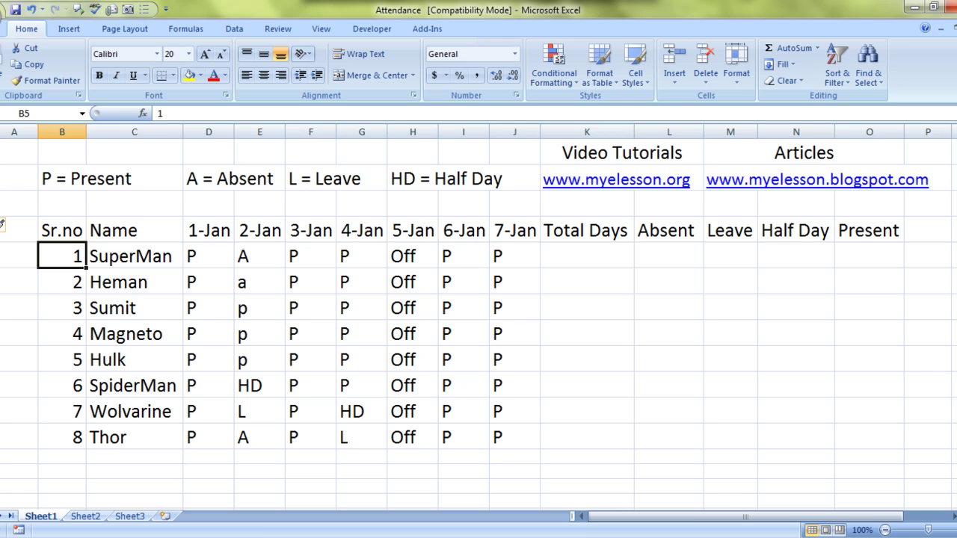
Review the attendance code legend in row 2 for present, absent, leave and half day.
{"action": "left_click", "coordinate": [134, 256]}
{"action": "left_click", "coordinate": [208, 255]}
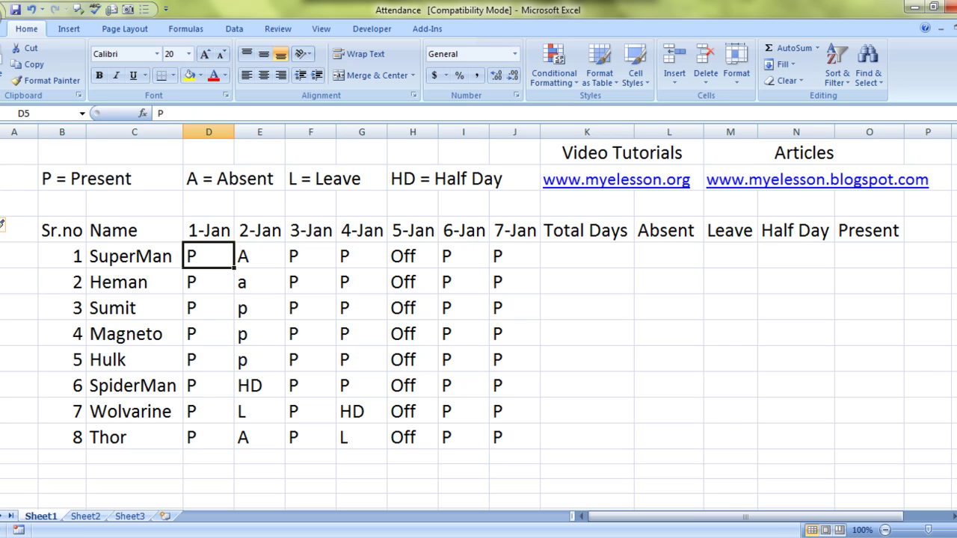
{"action": "left_click", "coordinate": [107, 182]}
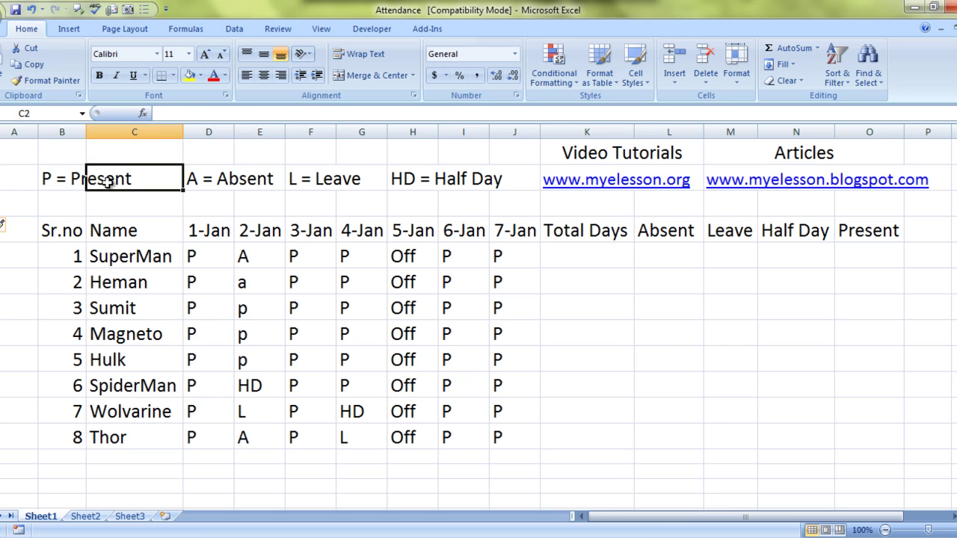
{"action": "left_click", "coordinate": [58, 179]}
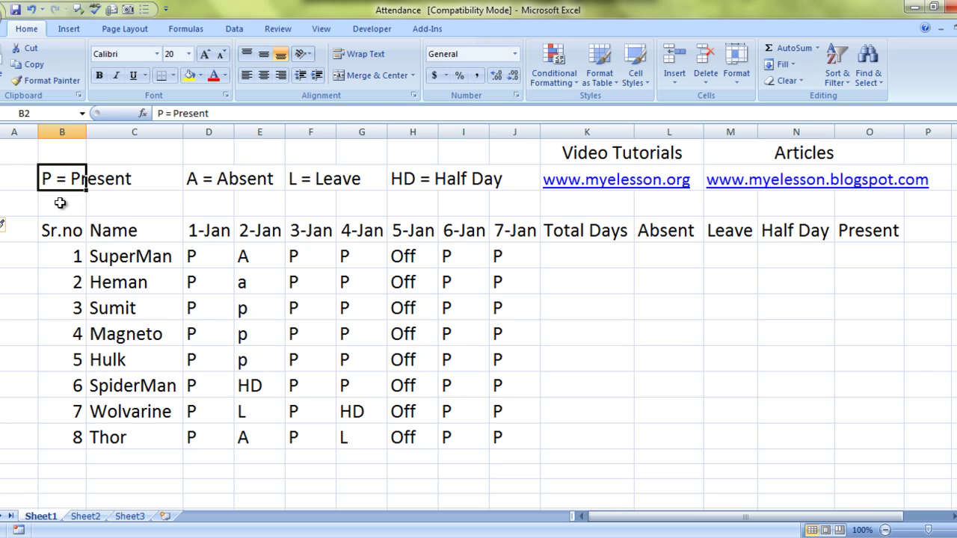
{"action": "left_click", "coordinate": [219, 179]}
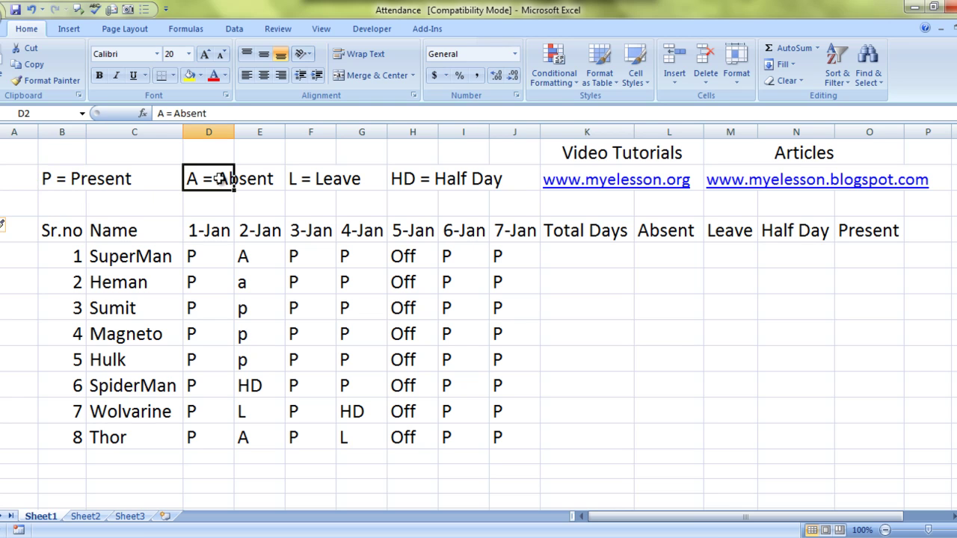
{"action": "left_click", "coordinate": [313, 180]}
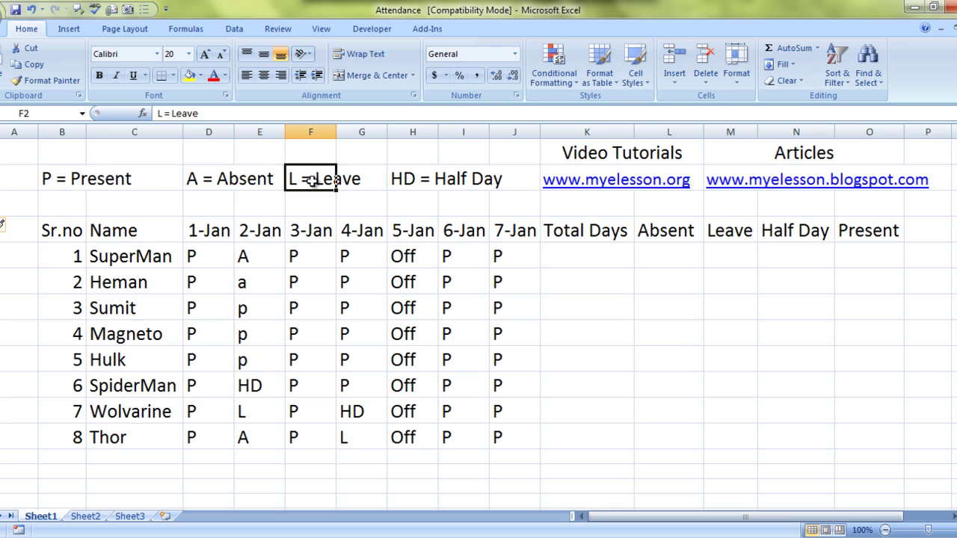
{"action": "left_click", "coordinate": [414, 181]}
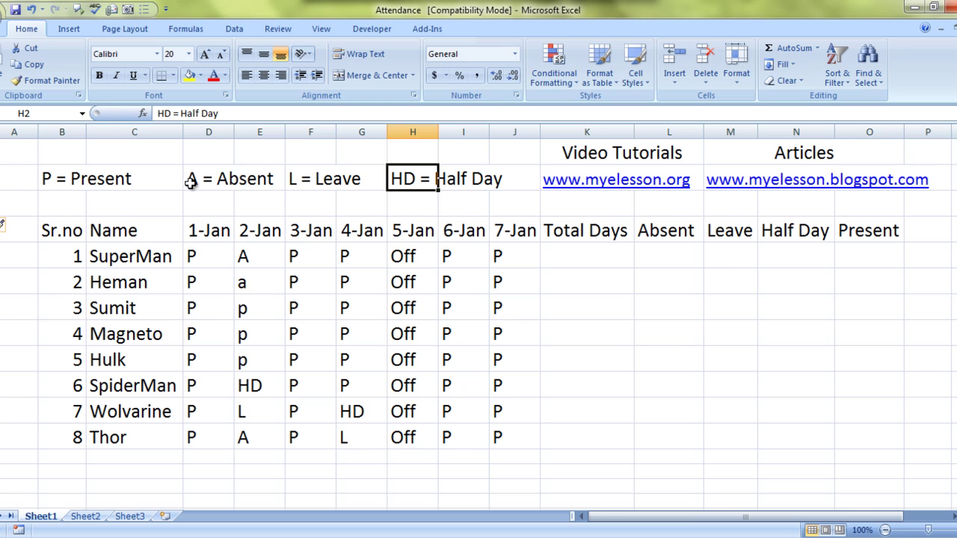
{"action": "left_click", "coordinate": [294, 183]}
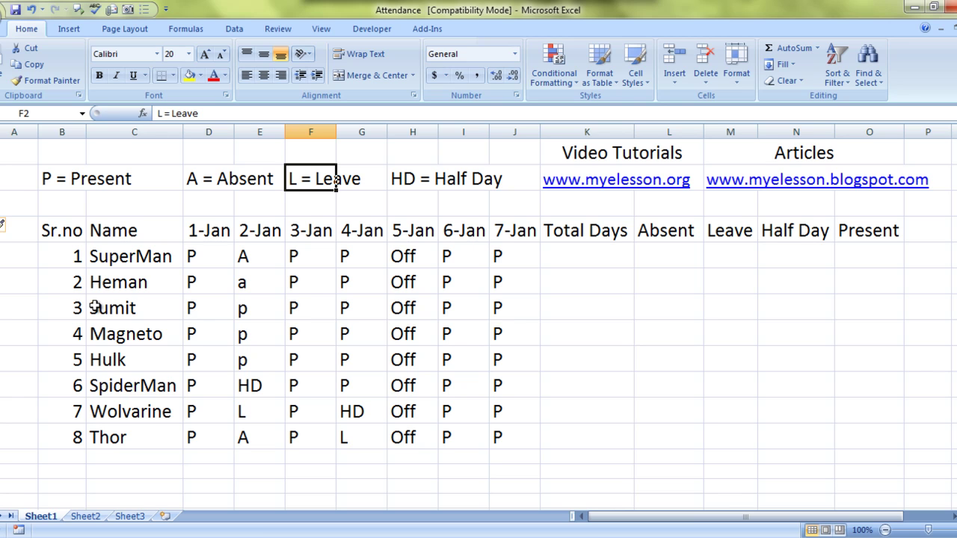
Look through the entries in the Name column and the 1-Jan attendance marks.
{"action": "left_click", "coordinate": [138, 258]}
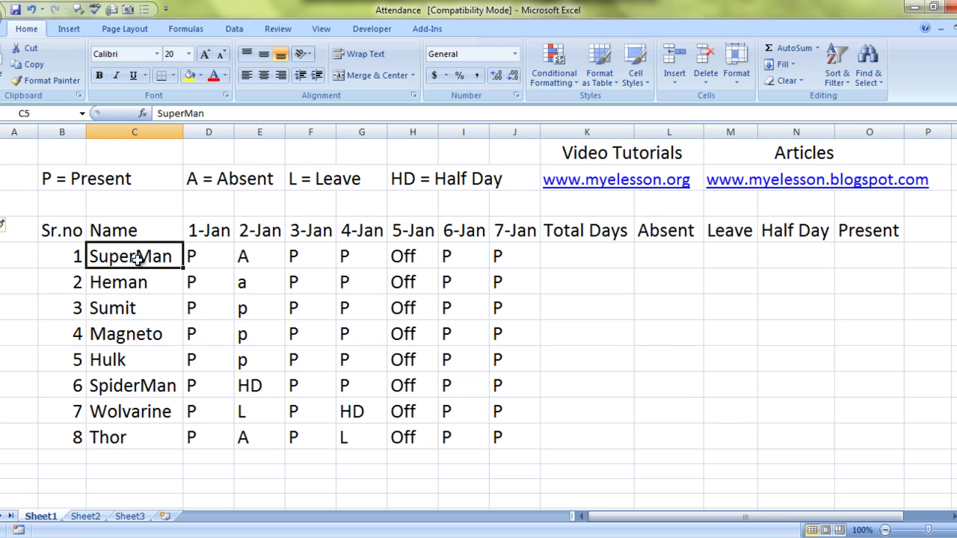
{"action": "key", "text": "Down"}
{"action": "key", "text": "Down"}
{"action": "key", "text": "Down"}
{"action": "key", "text": "Down"}
{"action": "key", "text": "Down"}
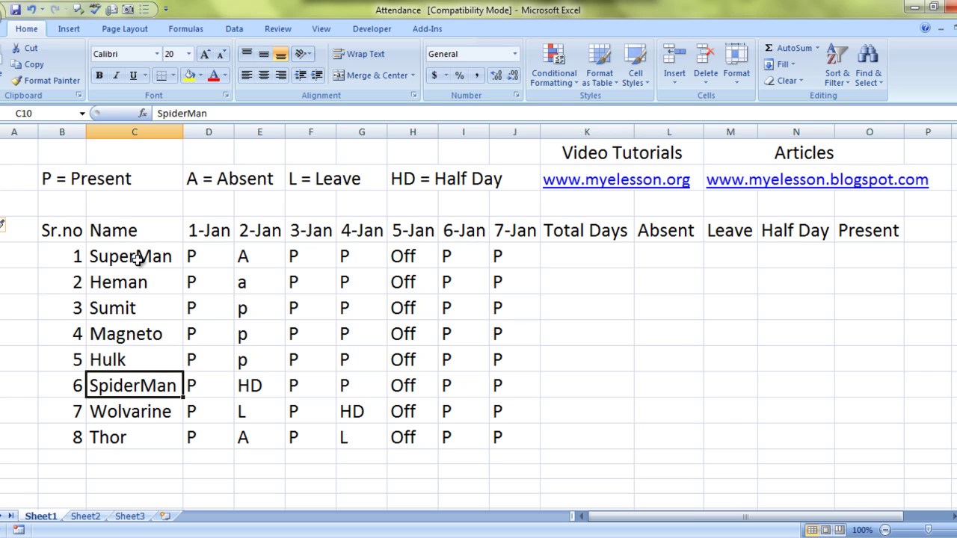
{"action": "key", "text": "Down"}
{"action": "key", "text": "Down"}
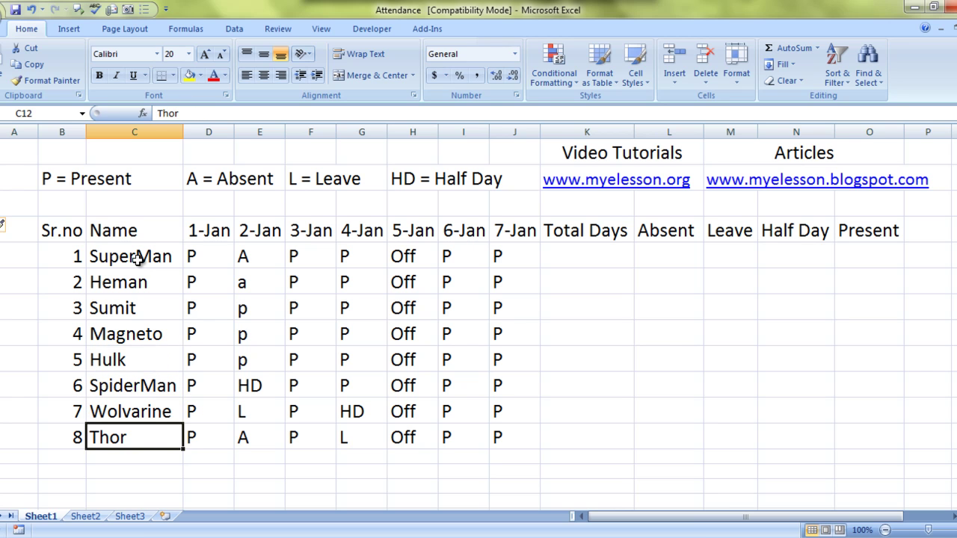
{"action": "key", "text": "Right"}
{"action": "key", "text": "Up"}
{"action": "key", "text": "Up"}
{"action": "key", "text": "Up"}
{"action": "key", "text": "Up"}
{"action": "key", "text": "Up"}
{"action": "key", "text": "Up"}
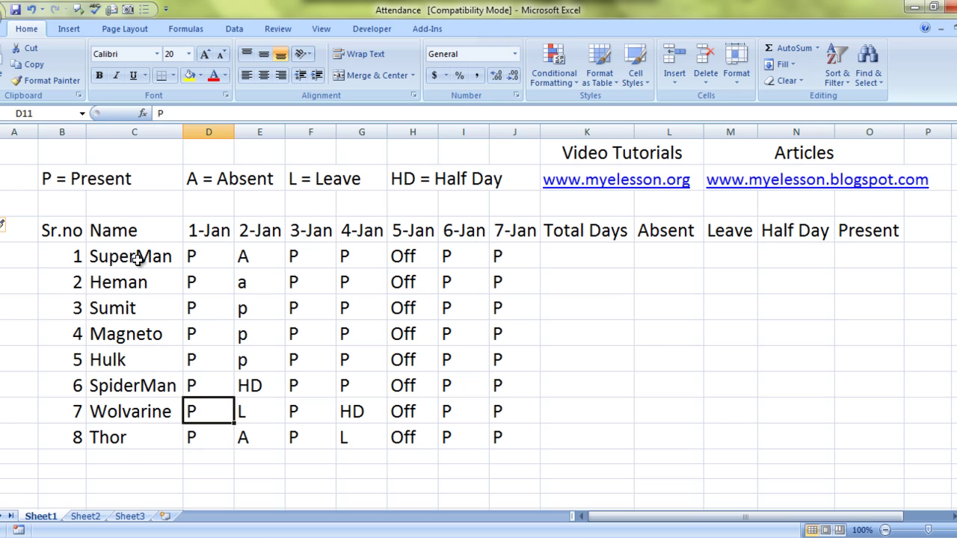
{"action": "key", "text": "Up"}
{"action": "key", "text": "Left"}
{"action": "key", "text": "Left"}
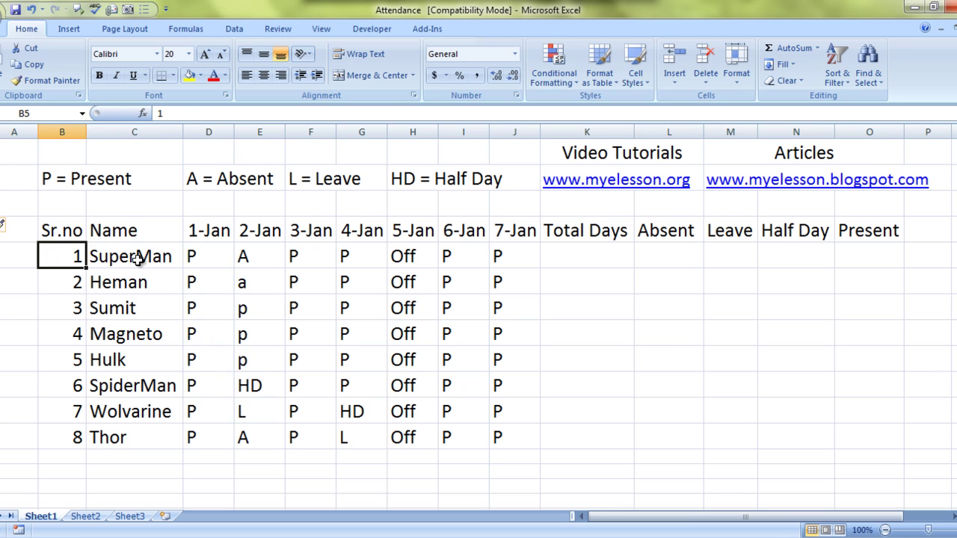
{"action": "key", "text": "Right"}
{"action": "key", "text": "Right"}
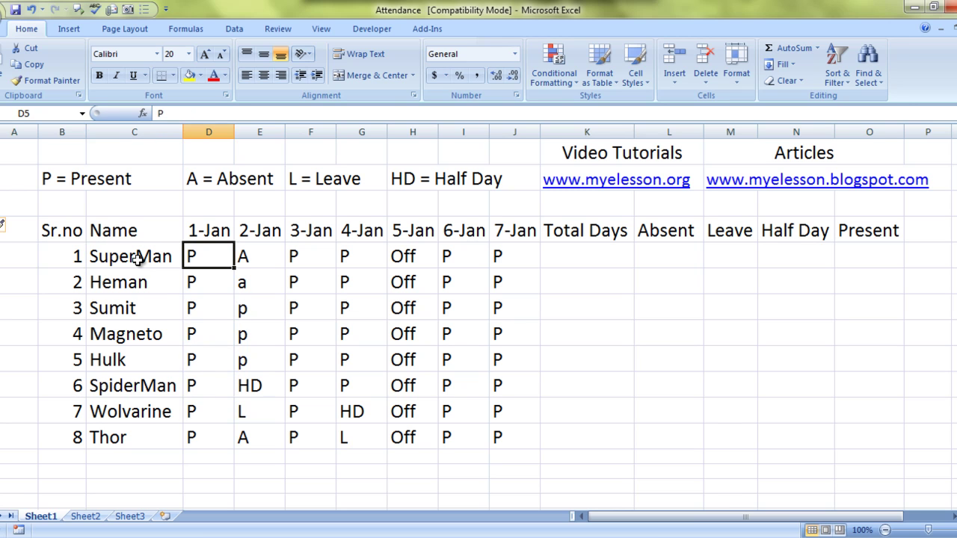
Review the date headers from 1-Jan to 7-Jan.
{"action": "left_click", "coordinate": [216, 229]}
{"action": "key", "text": "Right"}
{"action": "key", "text": "Right"}
{"action": "key", "text": "Right"}
{"action": "key", "text": "Right"}
{"action": "key", "text": "Right"}
{"action": "key", "text": "Right"}
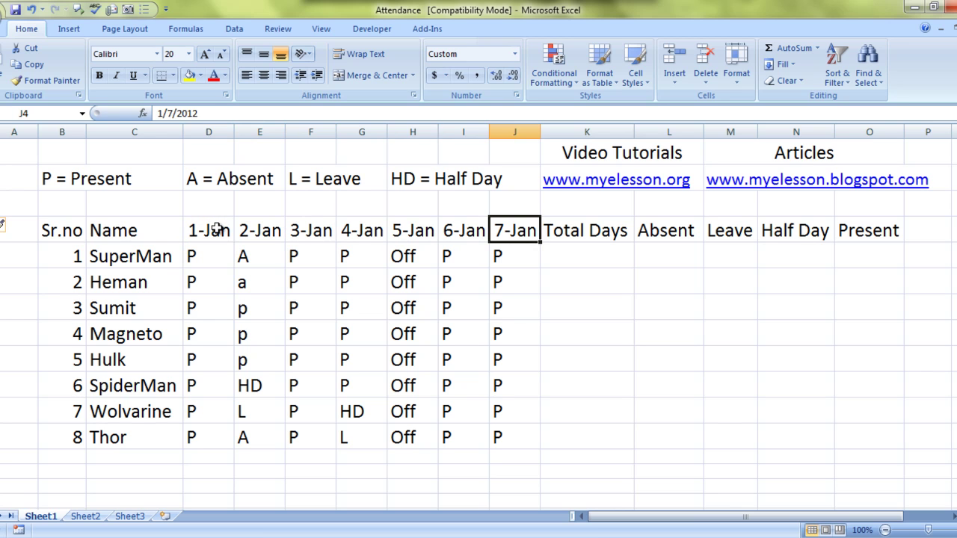
Examine the first record's daily attendance marks in row 5, up to its Total Days cell.
{"action": "key", "text": "Right"}
{"action": "key", "text": "Down"}
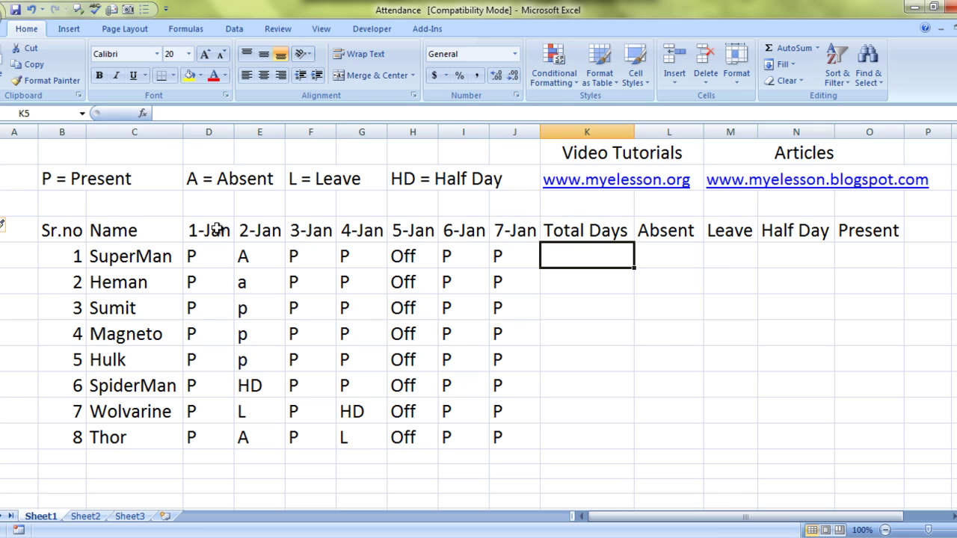
{"action": "key", "text": "Left"}
{"action": "key", "text": "Left"}
{"action": "key", "text": "Left"}
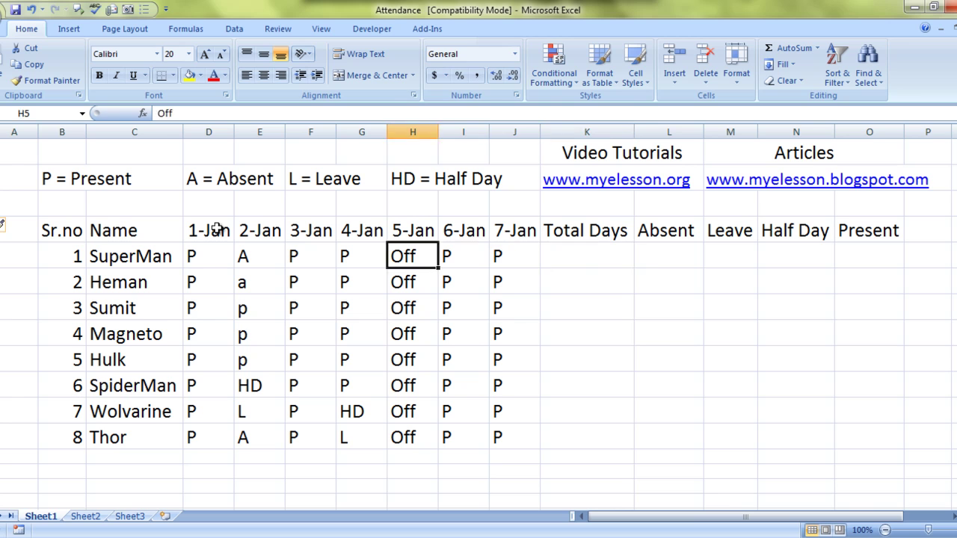
{"action": "key", "text": "Left"}
{"action": "key", "text": "Left"}
{"action": "key", "text": "Left"}
{"action": "key", "text": "Left"}
{"action": "key", "text": "Right"}
{"action": "key", "text": "Right"}
{"action": "key", "text": "Right"}
{"action": "key", "text": "Right"}
{"action": "key", "text": "Right"}
{"action": "key", "text": "Right"}
{"action": "key", "text": "Right"}
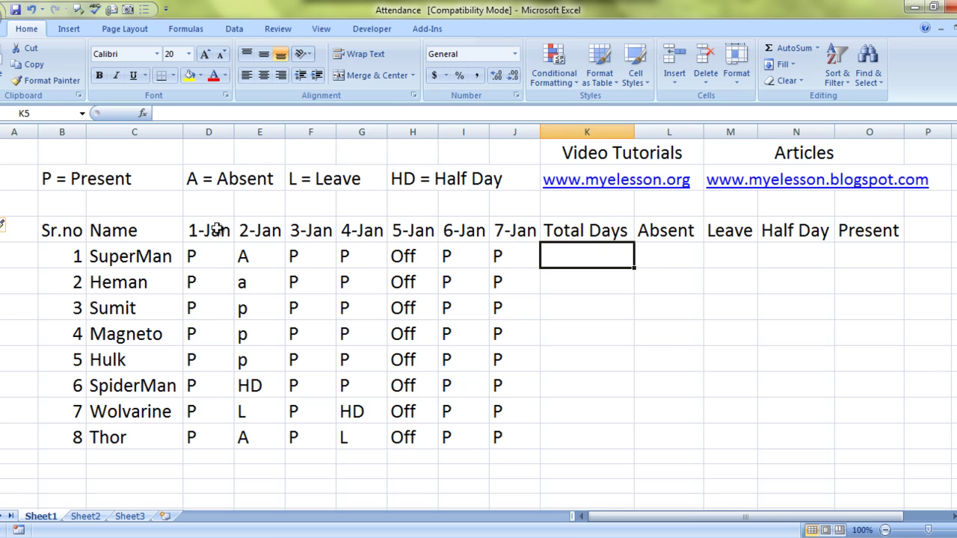
Enter the formula =COUNTA(D5:J5) in the first record's Total Days cell, K5.
{"action": "type", "text": "="}
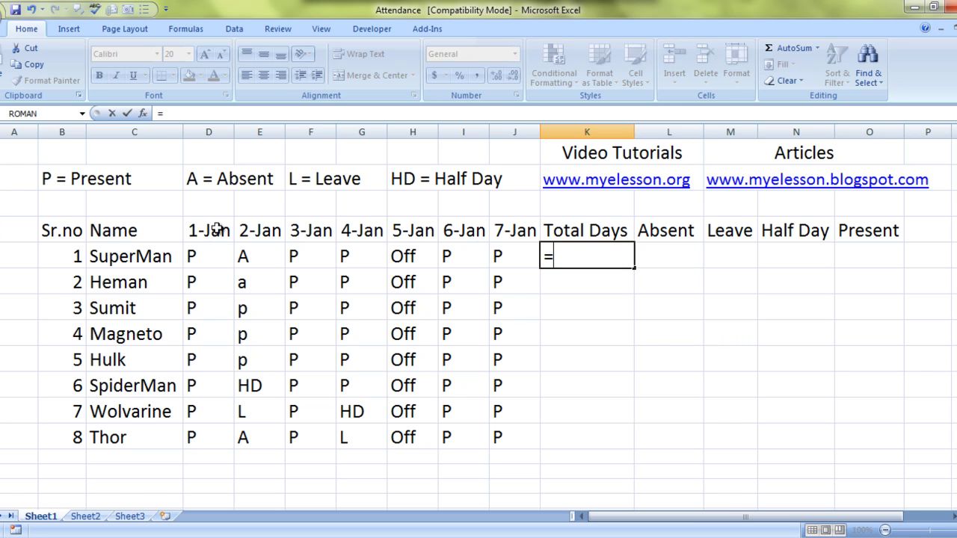
{"action": "type", "text": "count"}
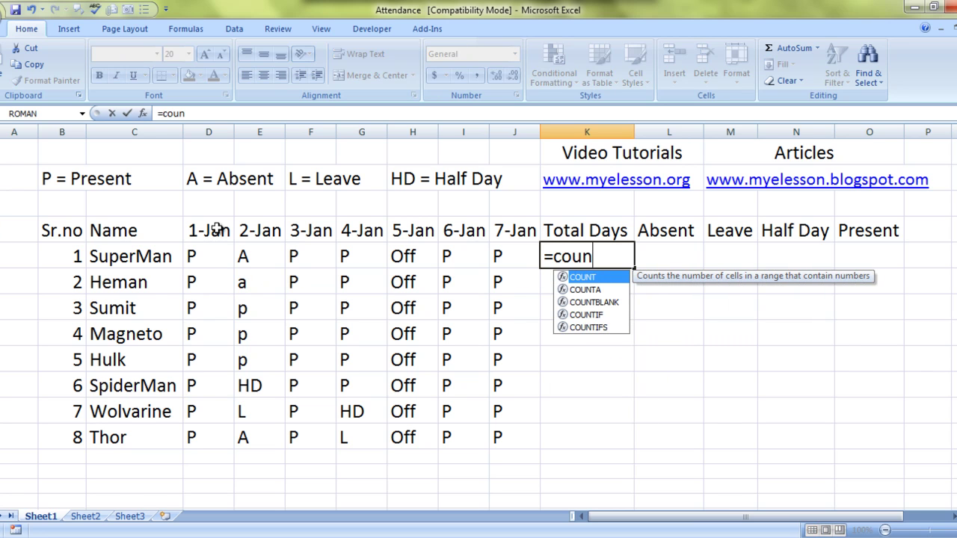
{"action": "key", "text": "Down"}
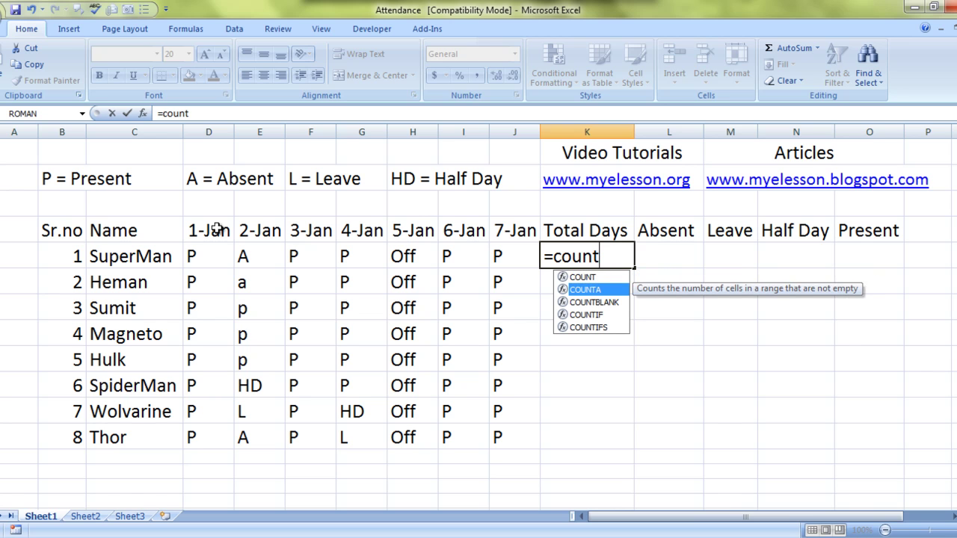
{"action": "key", "text": "Tab"}
{"action": "key", "text": "Left"}
{"action": "key", "text": "shift+Left"}
{"action": "key", "text": "shift+Left"}
{"action": "key", "text": "shift+Left"}
{"action": "key", "text": "shift+Left"}
{"action": "key", "text": "shift+Left"}
{"action": "key", "text": "shift+Left"}
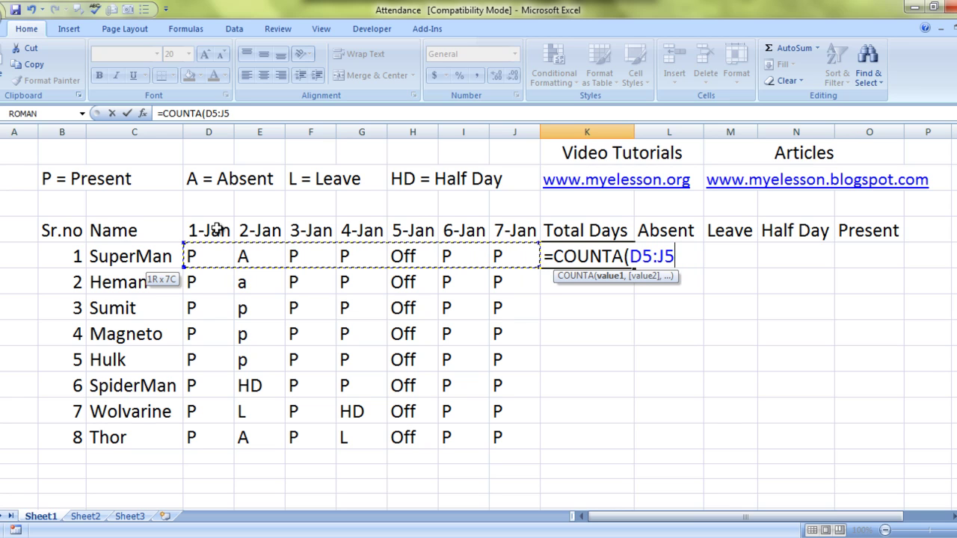
{"action": "type", "text": ","}
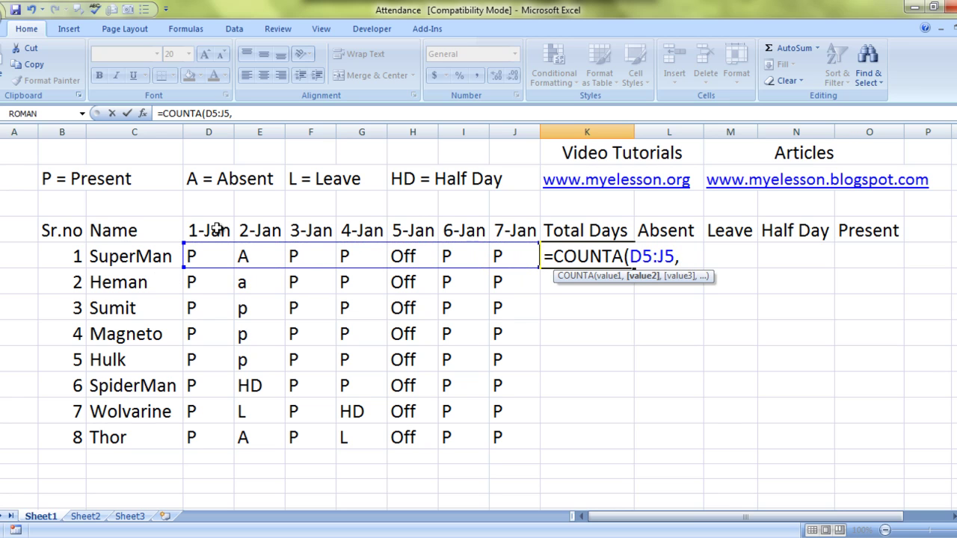
{"action": "key", "text": "BackSpace"}
{"action": "type", "text": ")"}
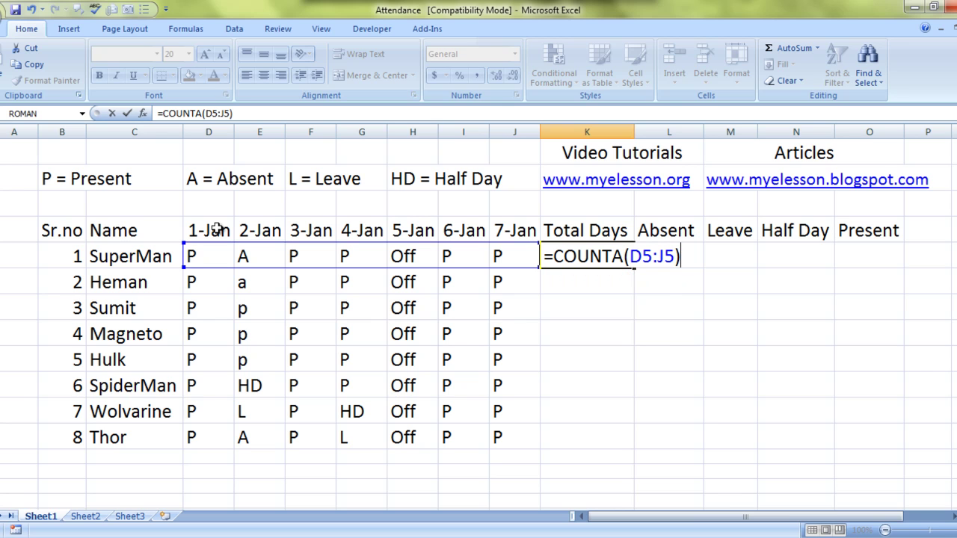
{"action": "key", "text": "Return"}
Check the Total Days result in K5 against the first record's daily marks in D5:J5.
{"action": "key", "text": "Up"}
{"action": "key", "text": "Left"}
{"action": "key", "text": "Left"}
{"action": "key", "text": "Left"}
{"action": "key", "text": "Left"}
{"action": "key", "text": "Left"}
{"action": "key", "text": "Left"}
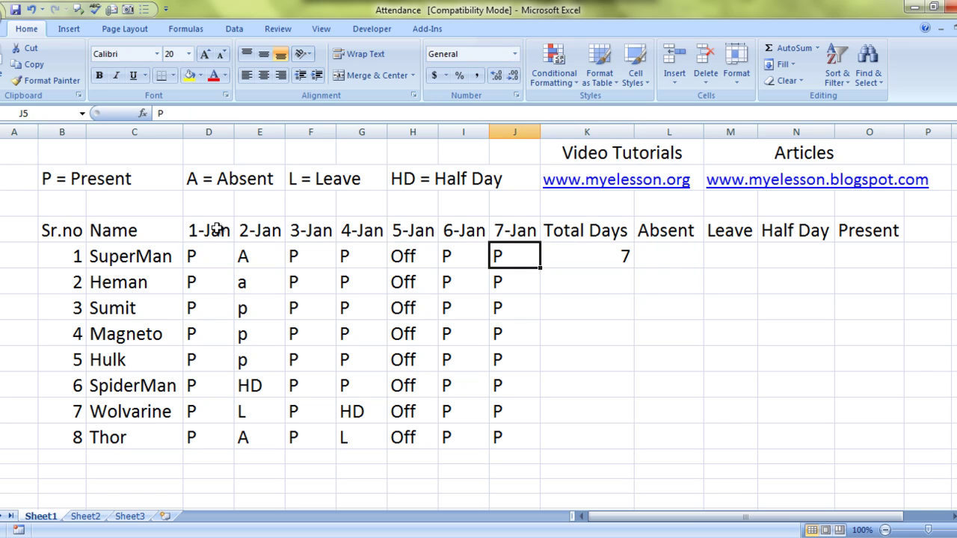
{"action": "key", "text": "Right"}
{"action": "key", "text": "Right"}
{"action": "key", "text": "Right"}
{"action": "key", "text": "Right"}
{"action": "key", "text": "Right"}
{"action": "key", "text": "Right"}
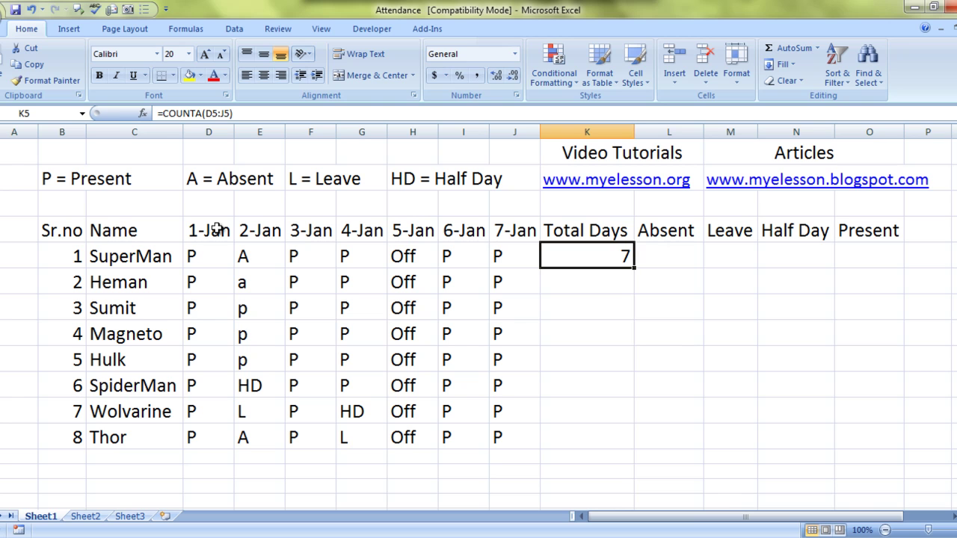
{"action": "key", "text": "Left"}
{"action": "key", "text": "Left"}
{"action": "key", "text": "Left"}
{"action": "key", "text": "Left"}
{"action": "key", "text": "Left"}
{"action": "key", "text": "Left"}
{"action": "key", "text": "Left"}
{"action": "key", "text": "Right"}
{"action": "key", "text": "Right"}
{"action": "key", "text": "Right"}
{"action": "key", "text": "Right"}
{"action": "key", "text": "Right"}
{"action": "key", "text": "Right"}
{"action": "key", "text": "Right"}
{"action": "key", "text": "Right"}
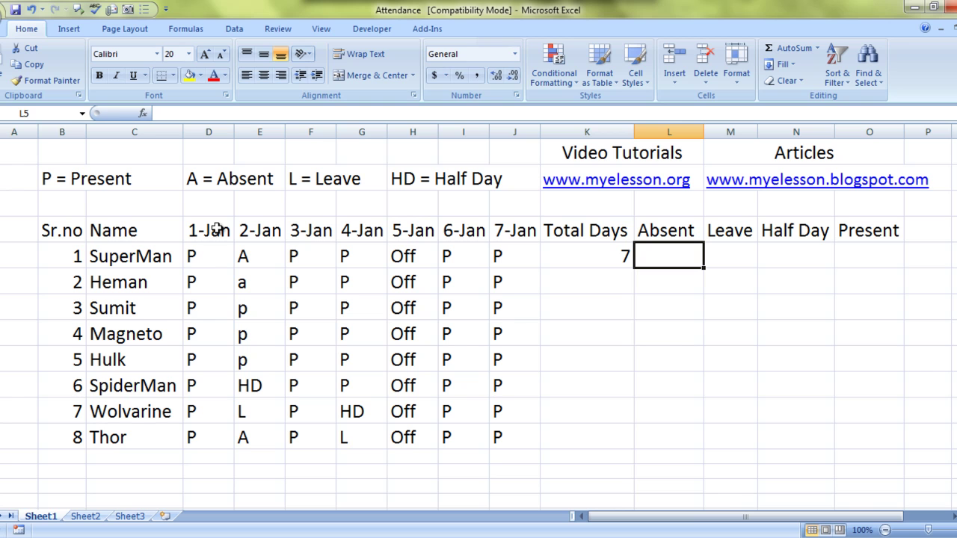
{"action": "key", "text": "Left"}
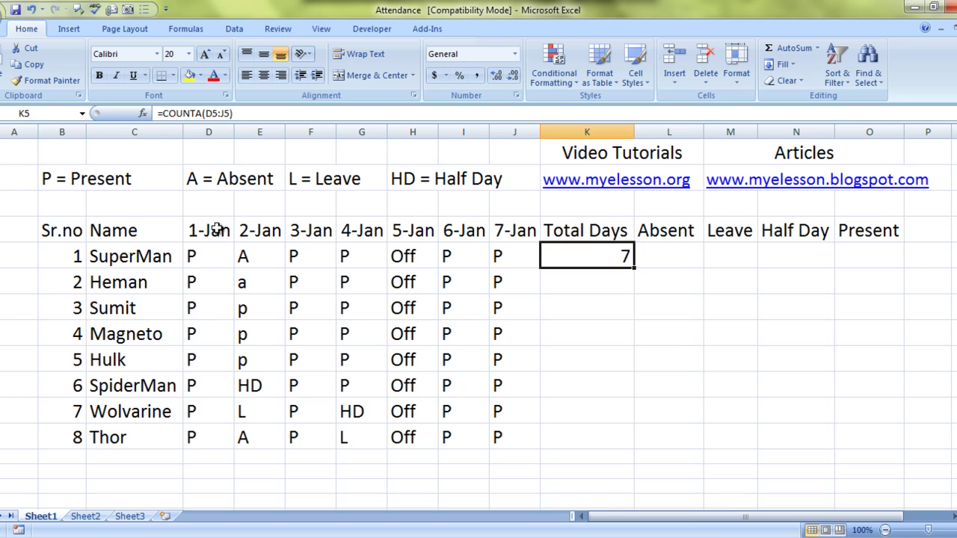
{"action": "key", "text": "Left"}
{"action": "key", "text": "Left"}
{"action": "key", "text": "Left"}
{"action": "key", "text": "Left"}
{"action": "key", "text": "Left"}
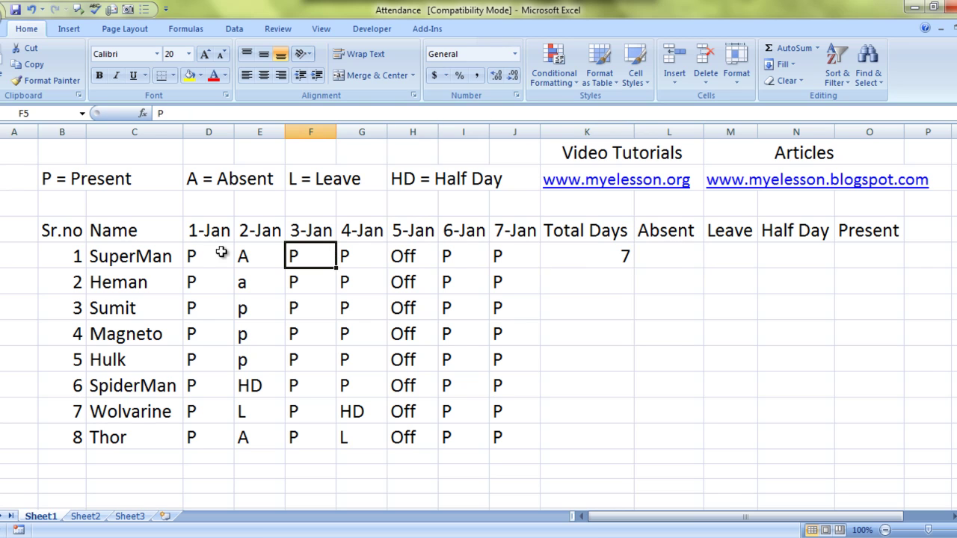
Enter the formula =COUNTIF(D5:J5,"a") in the first record's Absent cell, L5.
{"action": "left_click", "coordinate": [682, 254]}
{"action": "type", "text": "="}
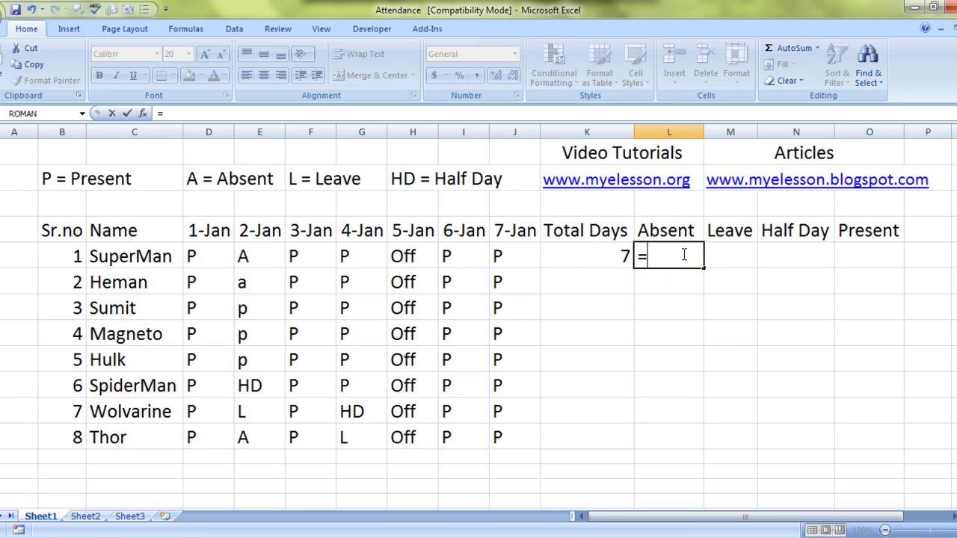
{"action": "type", "text": "coun"}
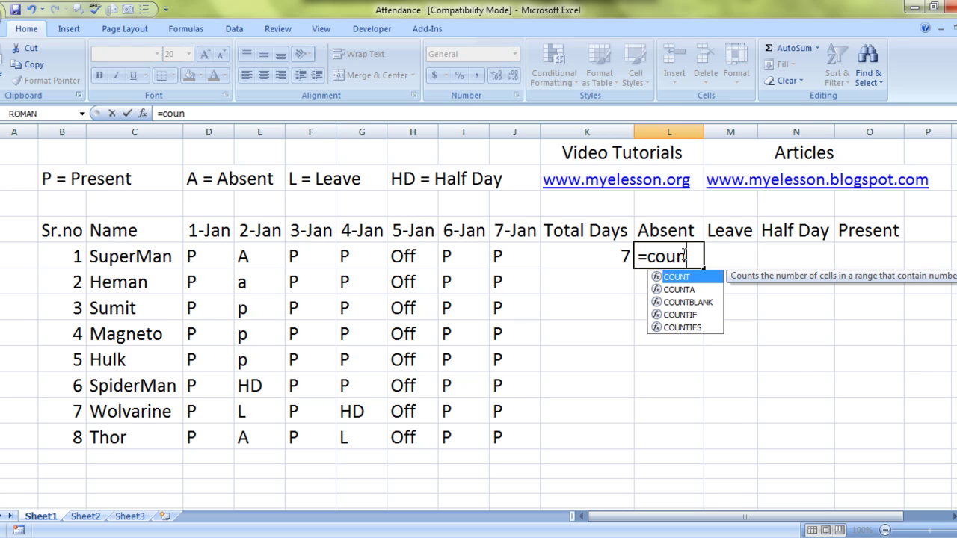
{"action": "key", "text": "Down"}
{"action": "key", "text": "Down"}
{"action": "key", "text": "Down"}
{"action": "key", "text": "Tab"}
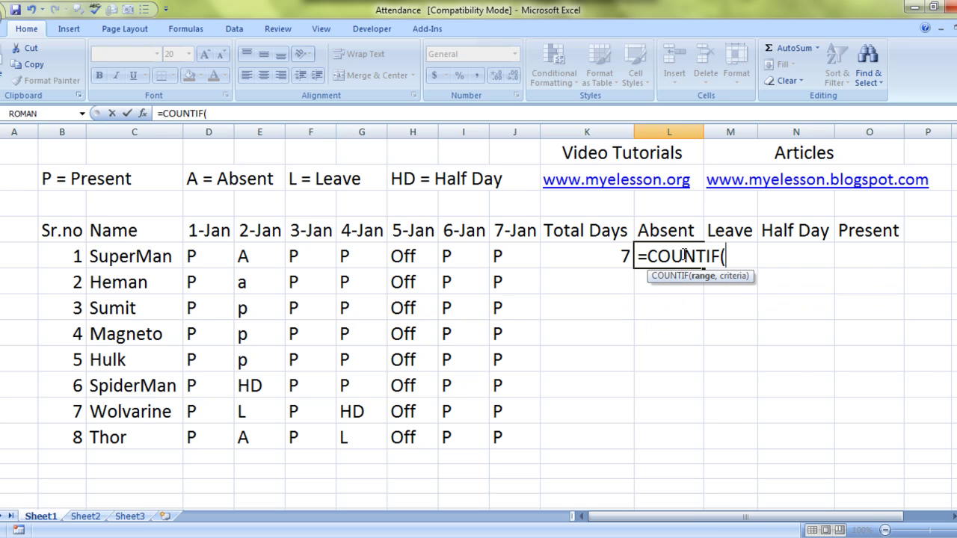
{"action": "key", "text": "Left"}
{"action": "key", "text": "Left"}
{"action": "key", "text": "shift+Left"}
{"action": "key", "text": "shift+Left"}
{"action": "key", "text": "shift+Left"}
{"action": "key", "text": "shift+Left"}
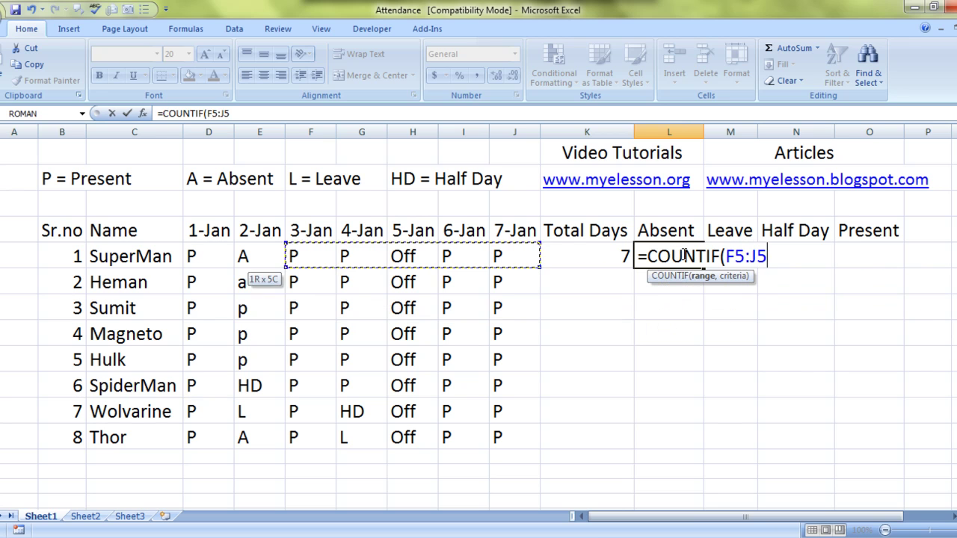
{"action": "key", "text": "shift+Left"}
{"action": "key", "text": "shift+Left"}
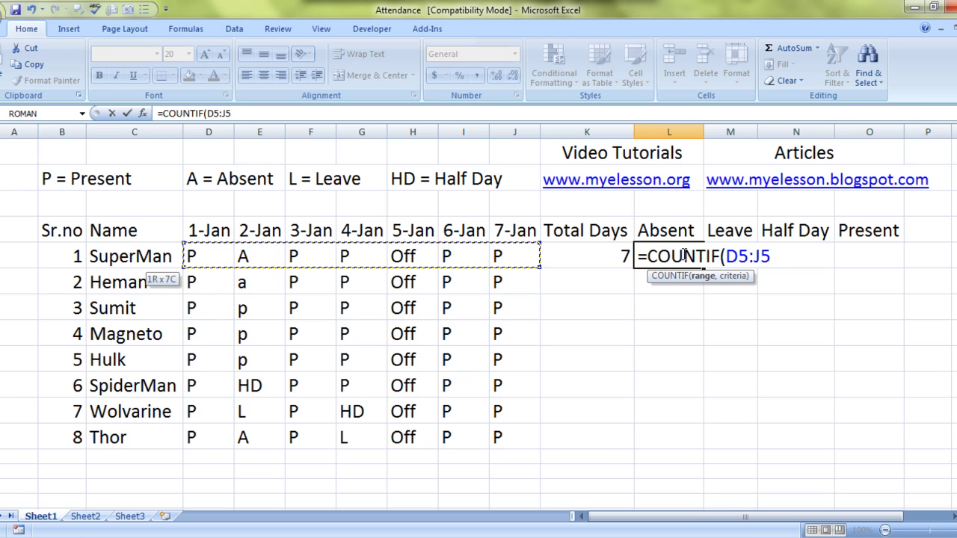
{"action": "type", "text": ",\"a"}
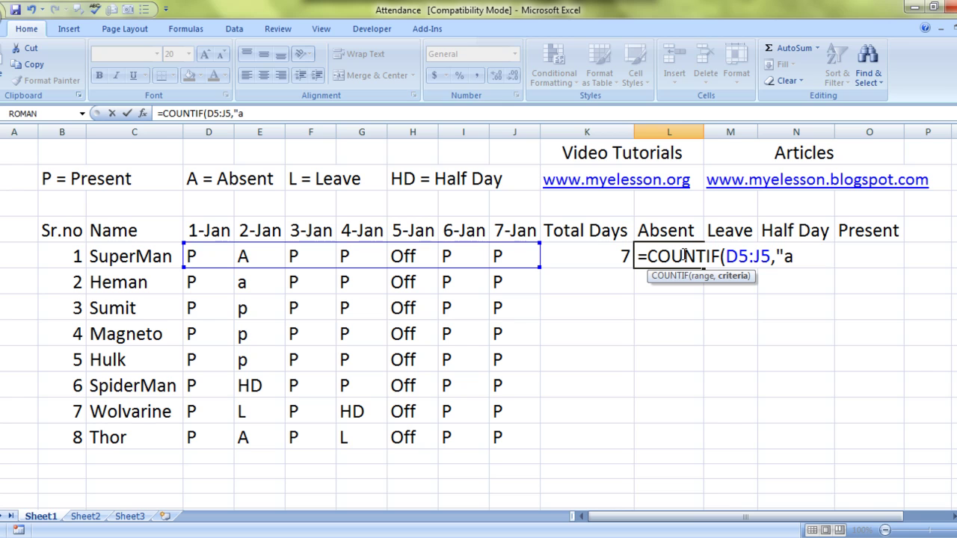
{"action": "type", "text": "\""}
{"action": "type", "text": ")"}
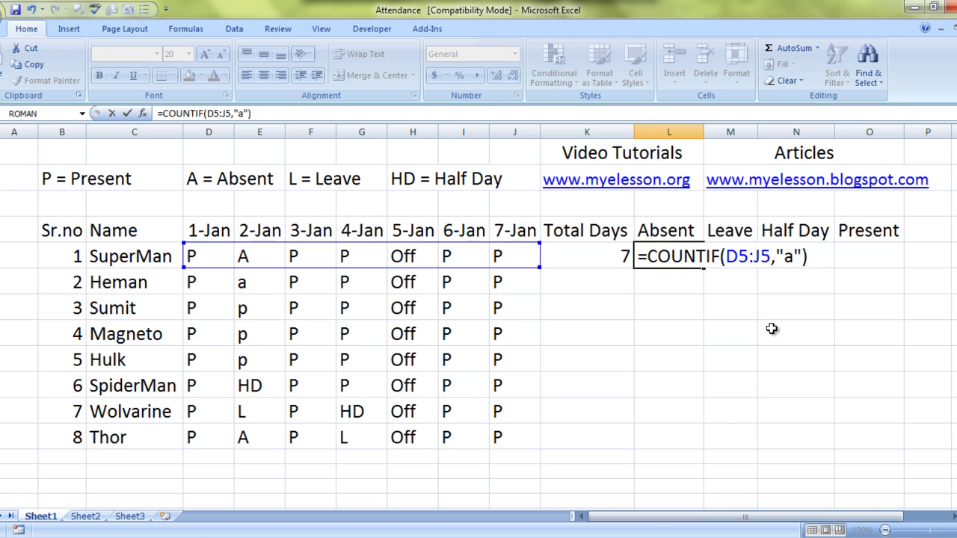
{"action": "key", "text": "Return"}
{"action": "key", "text": "Up"}
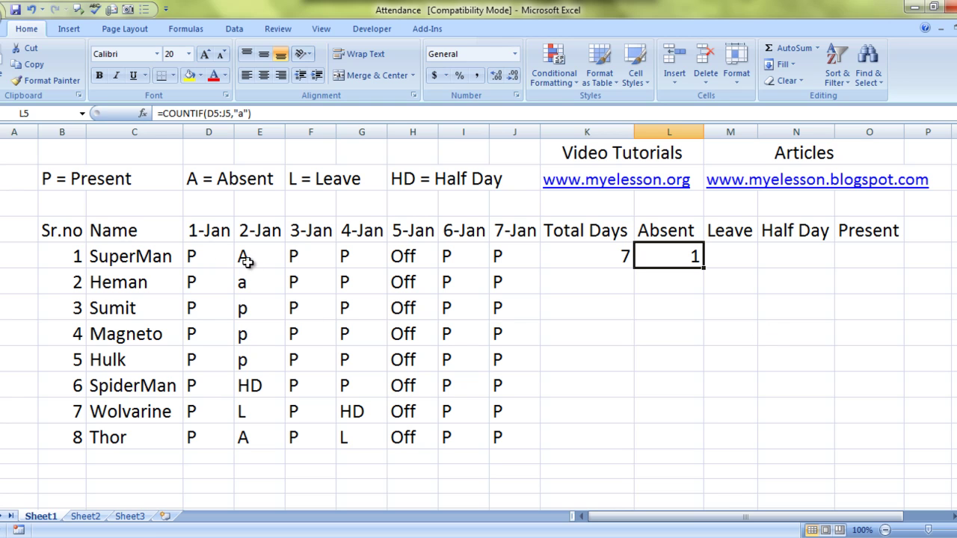
Enter the formula =COUNTIF(D5:J5,"l") in the first record's Leave cell, M5.
{"action": "left_click", "coordinate": [737, 259]}
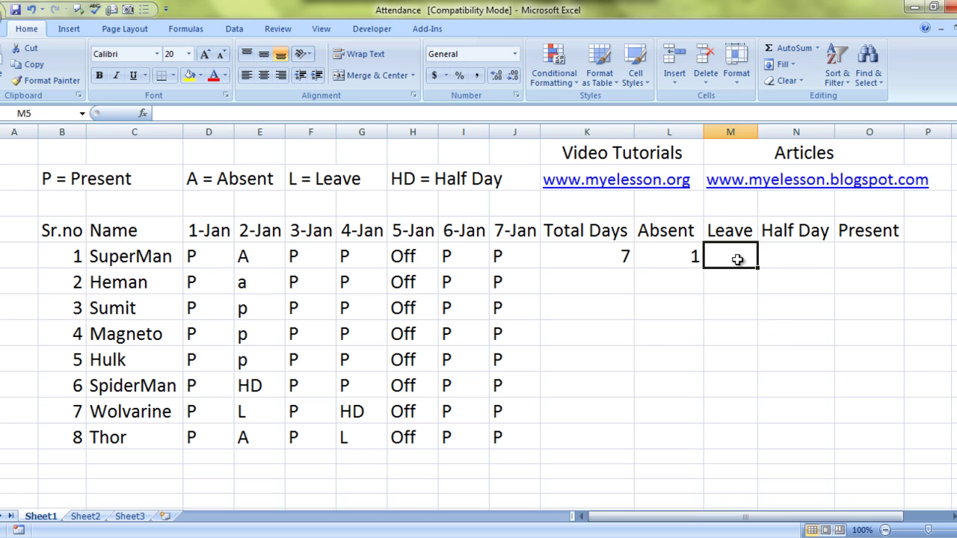
{"action": "type", "text": "="}
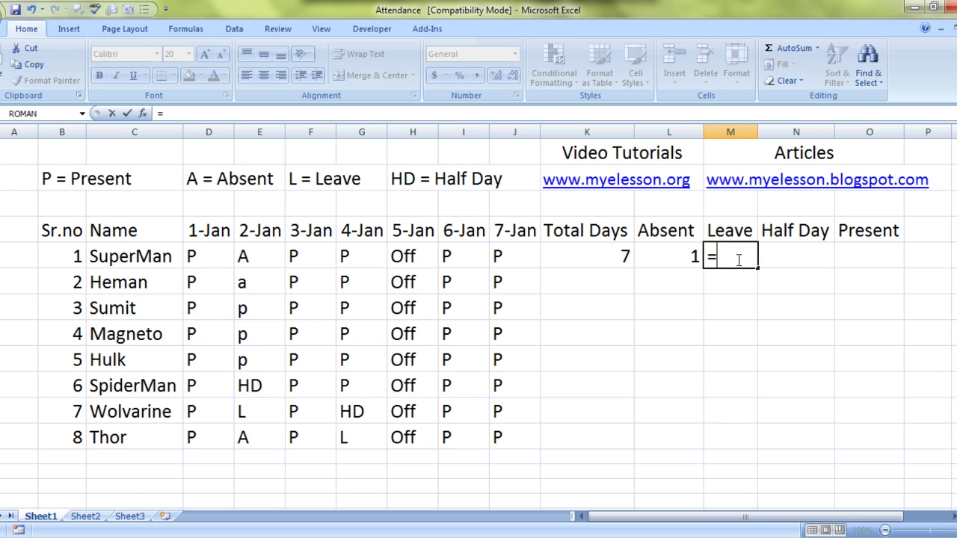
{"action": "type", "text": "coun"}
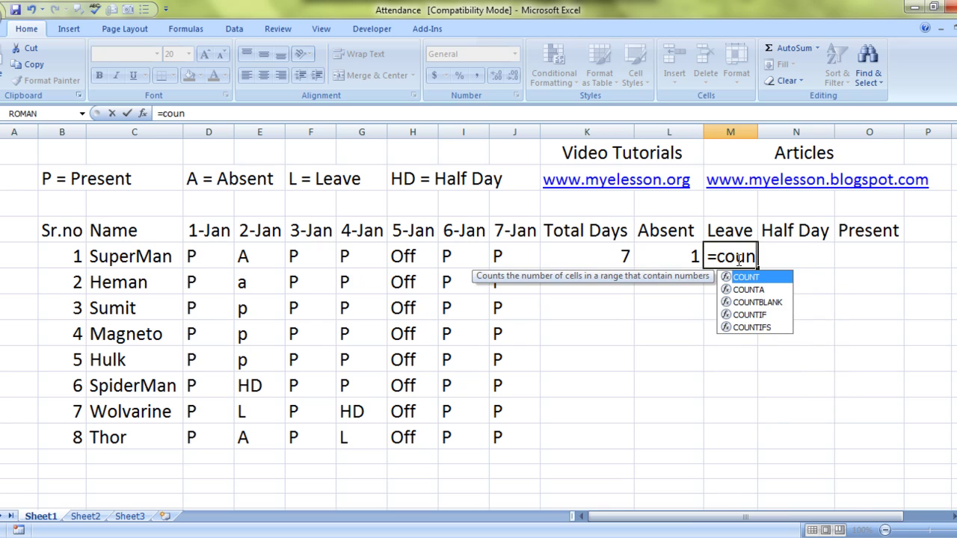
{"action": "key", "text": "Down"}
{"action": "key", "text": "Down"}
{"action": "key", "text": "Down"}
{"action": "key", "text": "Tab"}
{"action": "key", "text": "Left"}
{"action": "key", "text": "Left"}
{"action": "key", "text": "Left"}
{"action": "key", "text": "Left"}
{"action": "key", "text": "Right"}
{"action": "key", "text": "shift+Left"}
{"action": "key", "text": "shift+Left"}
{"action": "key", "text": "shift+Left"}
{"action": "key", "text": "shift+Left"}
{"action": "key", "text": "shift+Left"}
{"action": "key", "text": "shift+Left"}
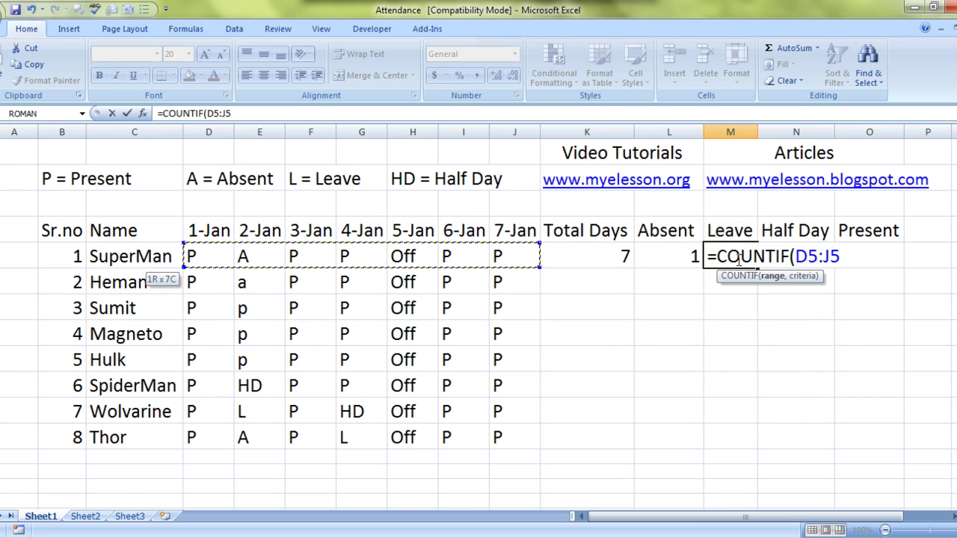
{"action": "type", "text": ",\""}
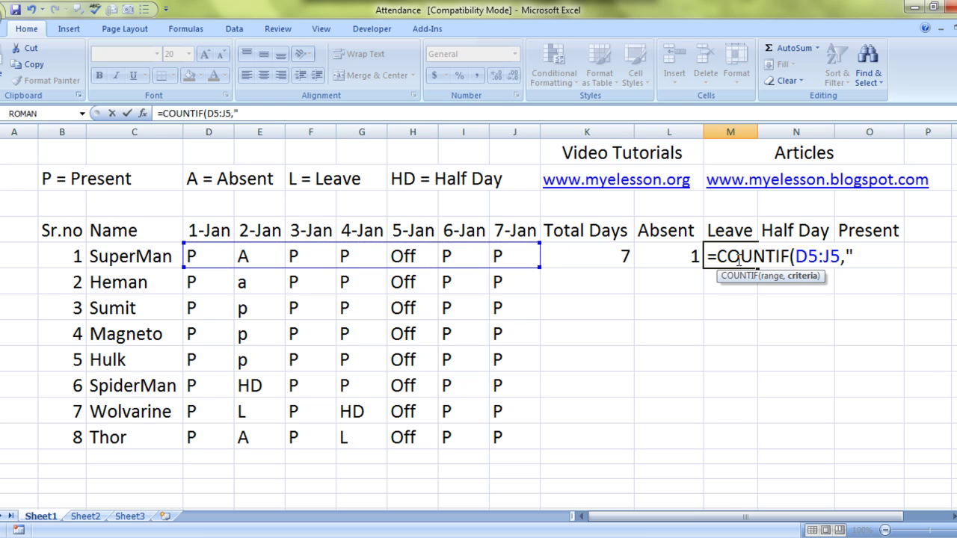
{"action": "type", "text": "l\")"}
{"action": "key", "text": "Return"}
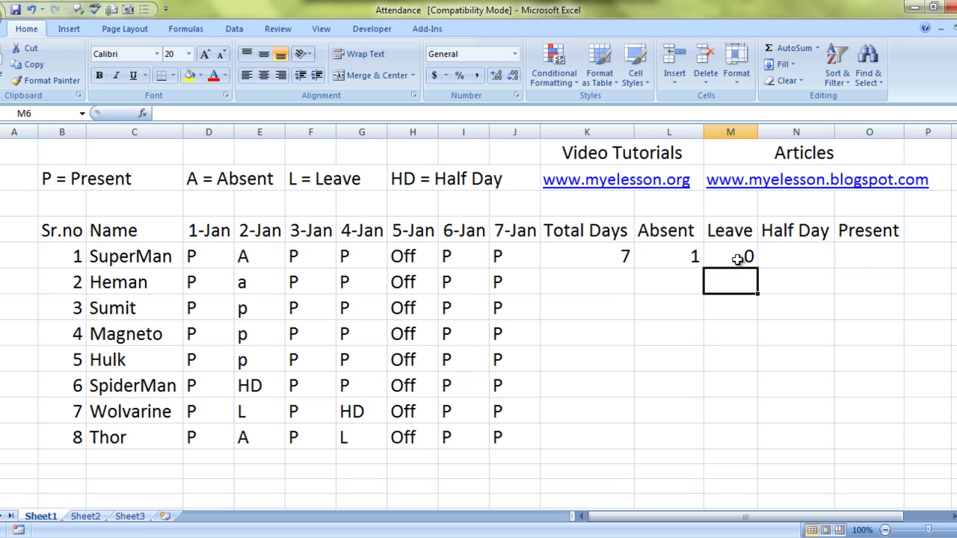
{"action": "left_click", "coordinate": [737, 259]}
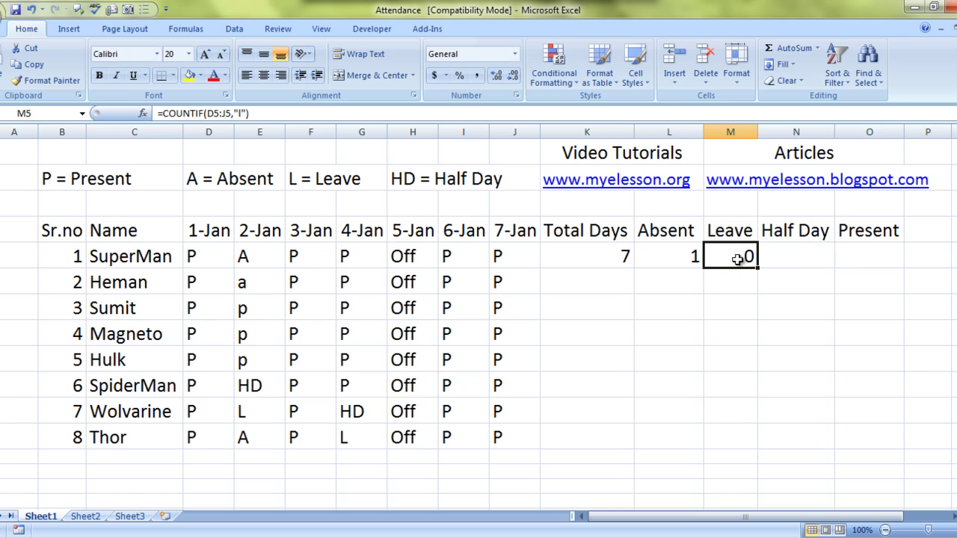
Enter the formula =COUNTIF(D5:J5,"hd") in the first record's Half Day cell, N5.
{"action": "key", "text": "Tab"}
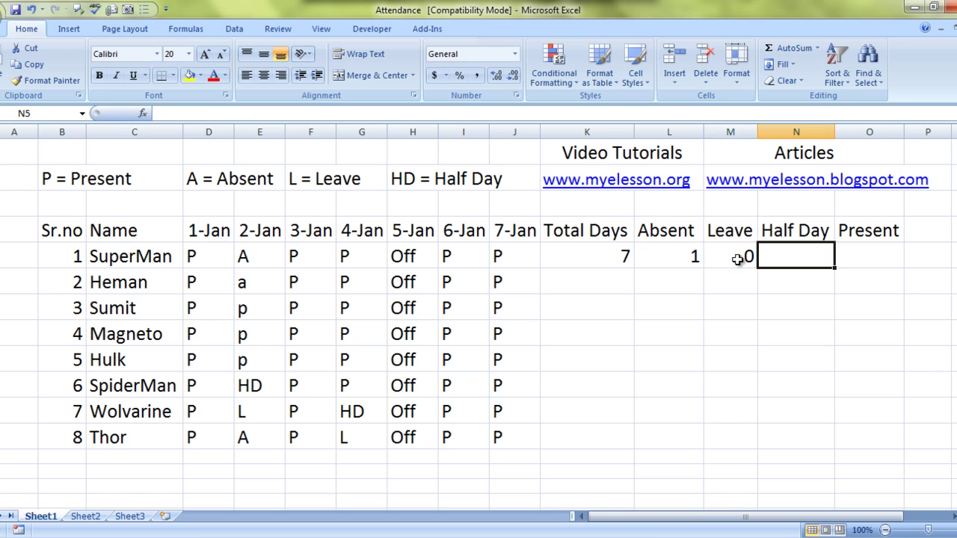
{"action": "type", "text": "=coun"}
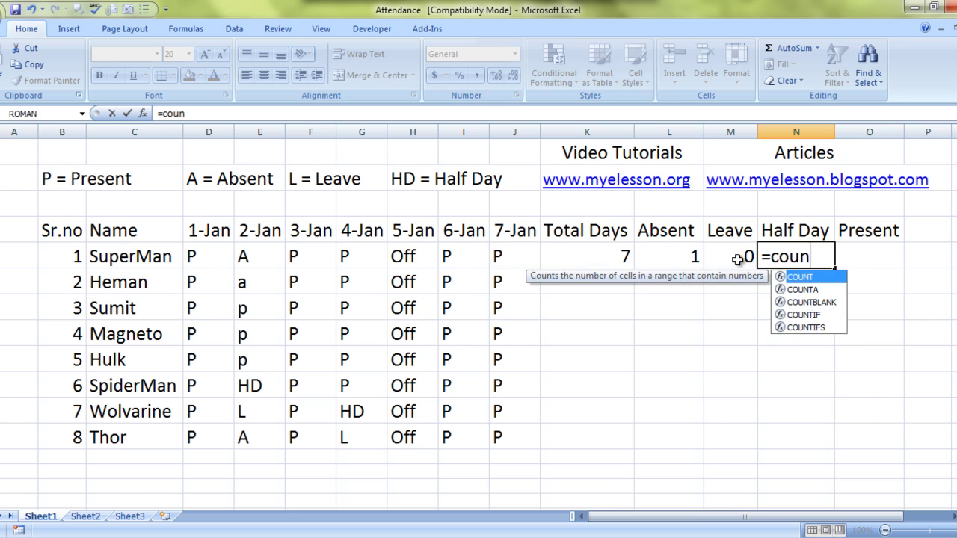
{"action": "key", "text": "Down"}
{"action": "key", "text": "Down"}
{"action": "key", "text": "Down"}
{"action": "key", "text": "Tab"}
{"action": "key", "text": "Left"}
{"action": "key", "text": "Left"}
{"action": "key", "text": "Left"}
{"action": "key", "text": "Left"}
{"action": "key", "text": "shift+Left"}
{"action": "key", "text": "shift+Left"}
{"action": "key", "text": "shift+Left"}
{"action": "key", "text": "shift+Left"}
{"action": "key", "text": "shift+Left"}
{"action": "key", "text": "shift+Left"}
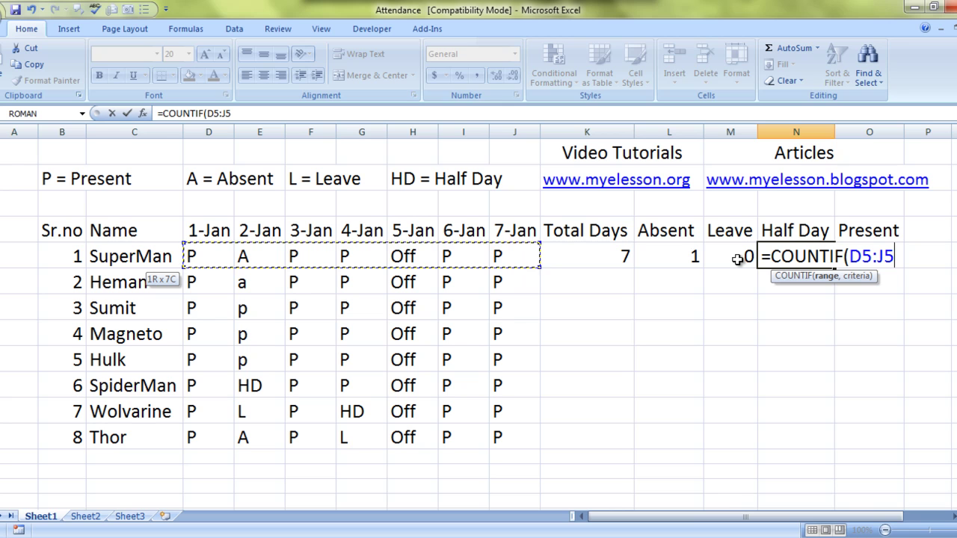
{"action": "type", "text": ",\""}
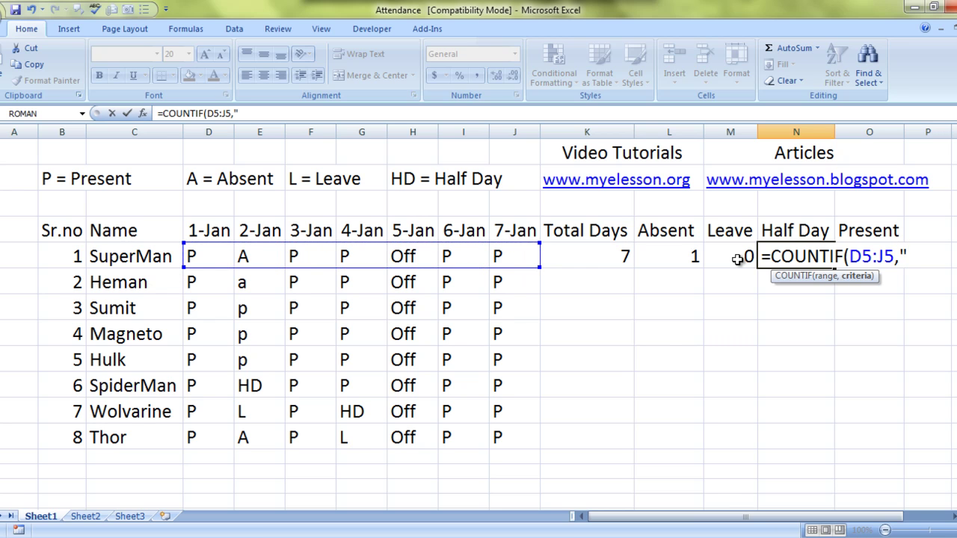
{"action": "type", "text": "hd\")"}
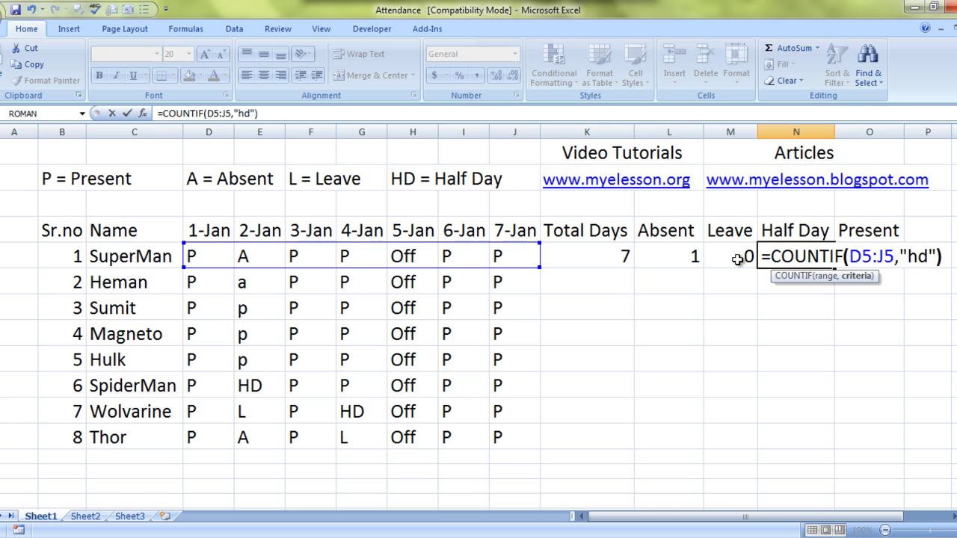
{"action": "key", "text": "Return"}
{"action": "key", "text": "Up"}
{"action": "key", "text": "Right"}
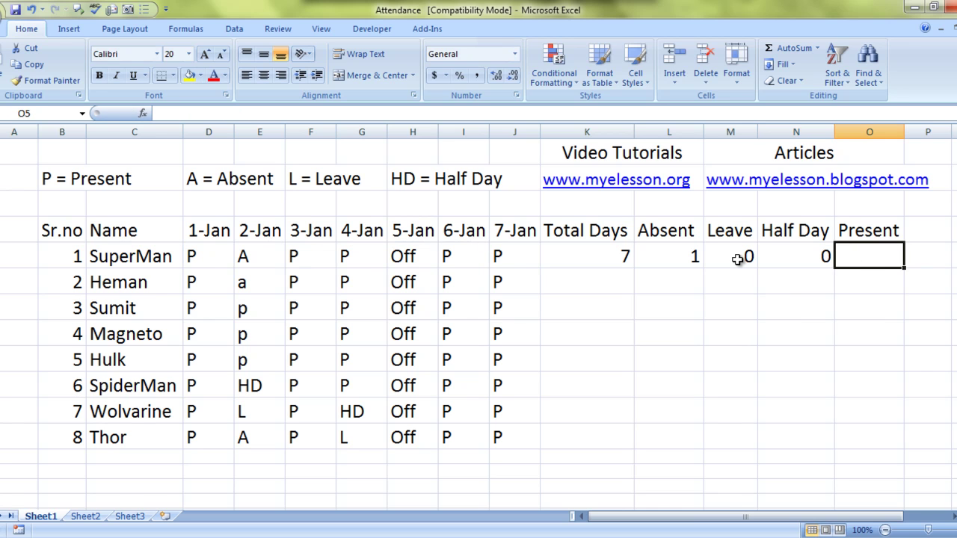
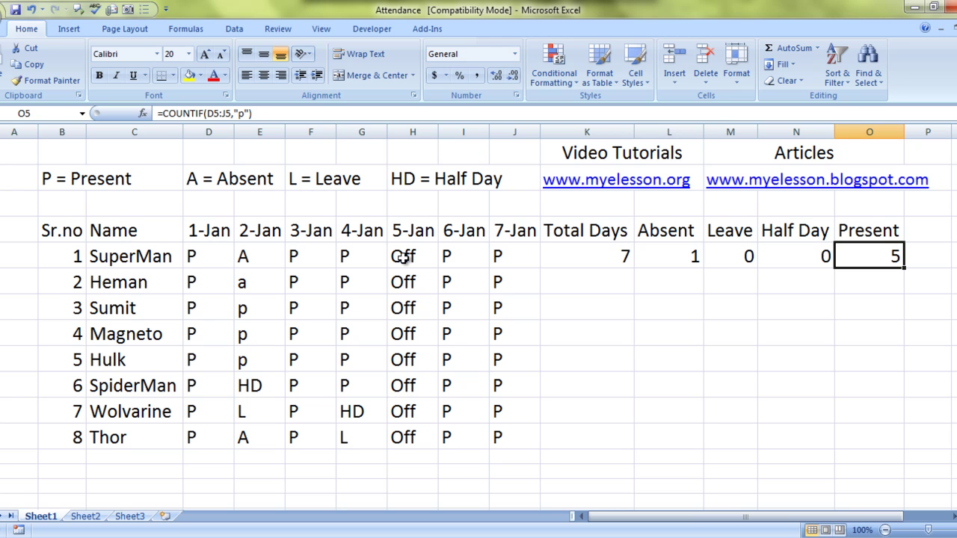
Extend the first record's Present formula in O5 with +COUNTIF(D5:J5,"off") so that days off also count as present.
{"action": "left_click", "coordinate": [404, 258]}
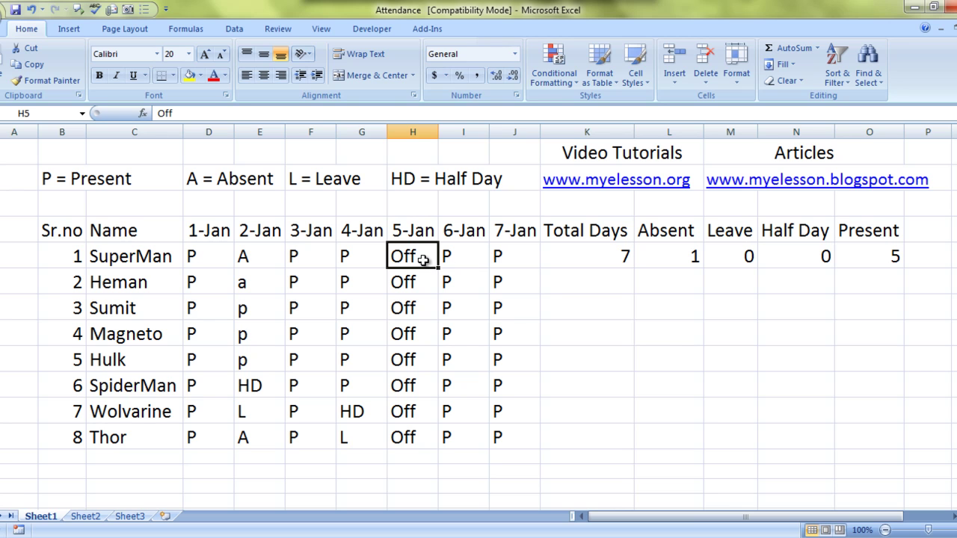
{"action": "left_click", "coordinate": [878, 259]}
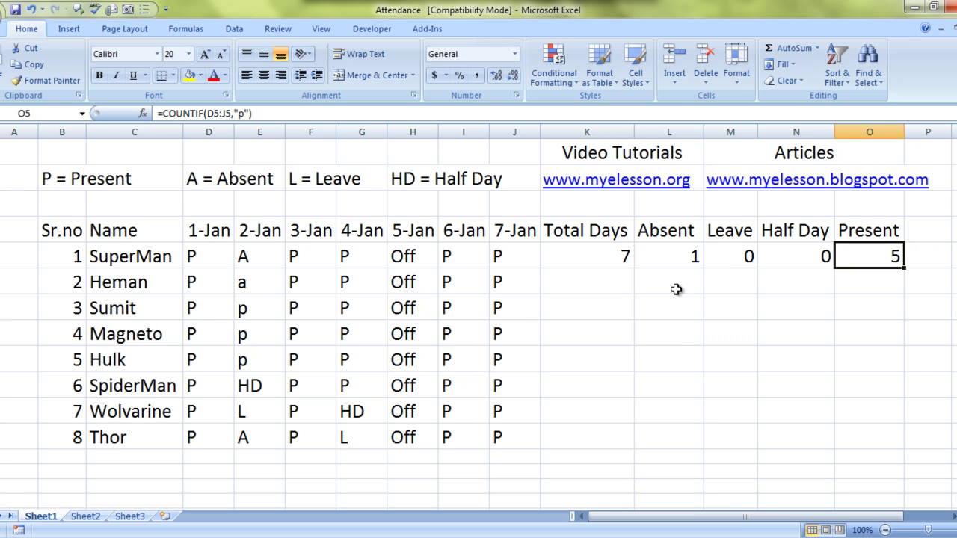
{"action": "left_click", "coordinate": [281, 116]}
{"action": "type", "text": "+"}
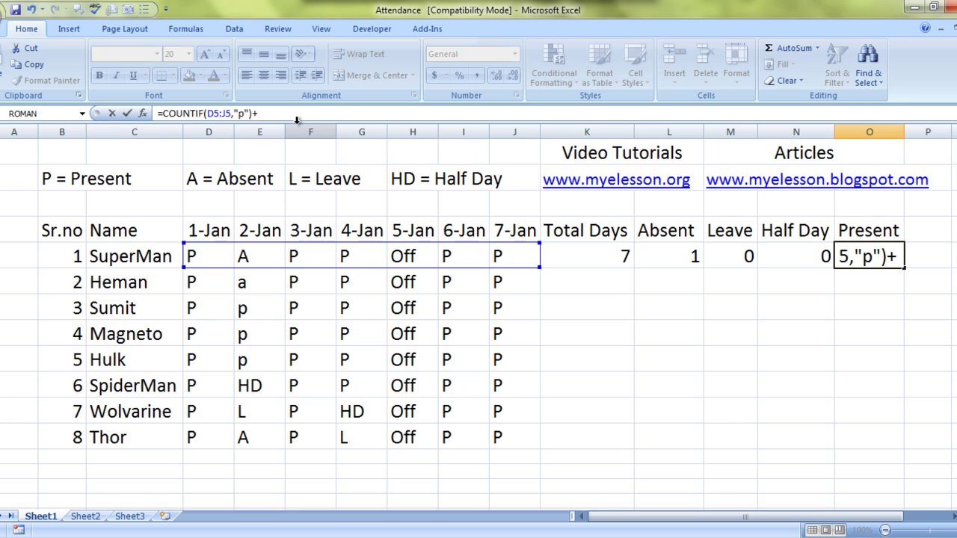
{"action": "type", "text": "countif"}
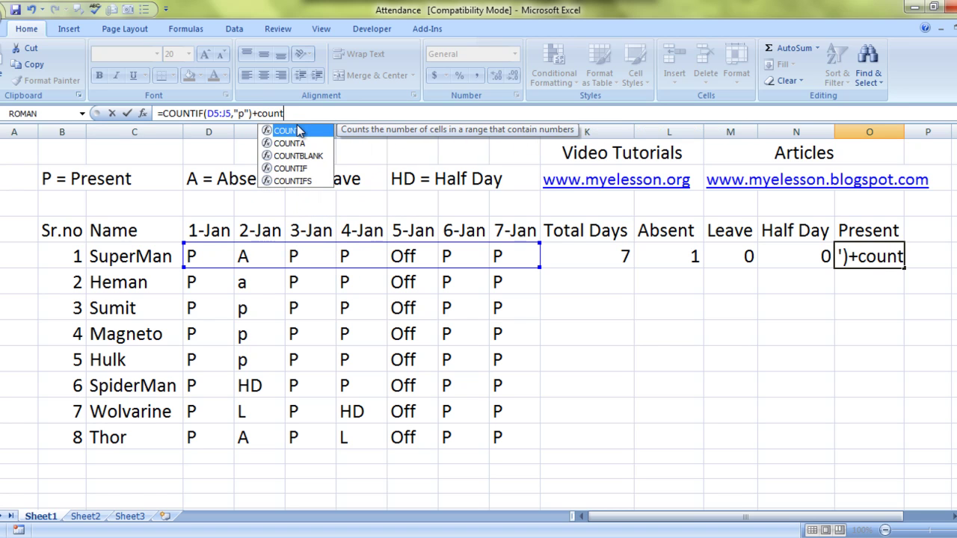
{"action": "double_click", "coordinate": [298, 131]}
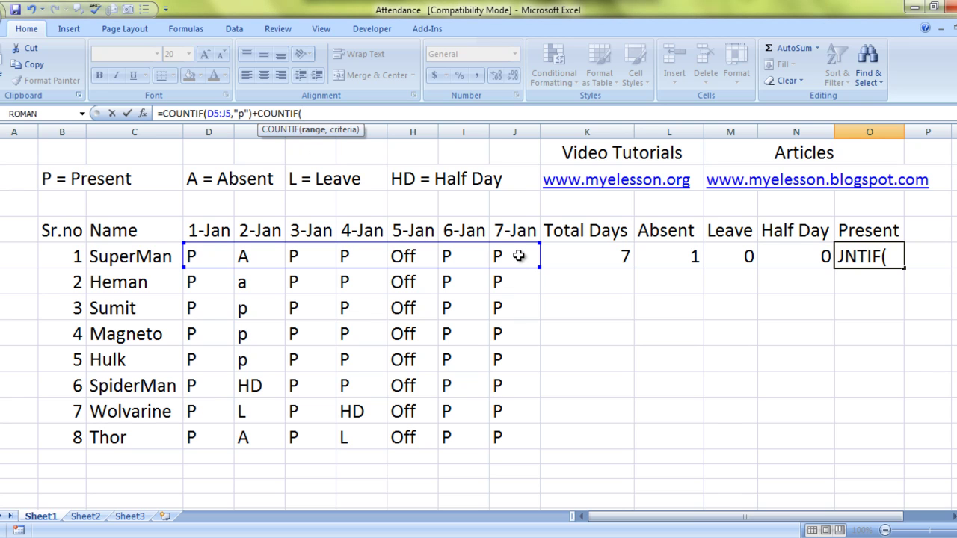
{"action": "left_click_drag", "start_coordinate": [518, 256], "coordinate": [192, 258]}
{"action": "type", "text": ",\""}
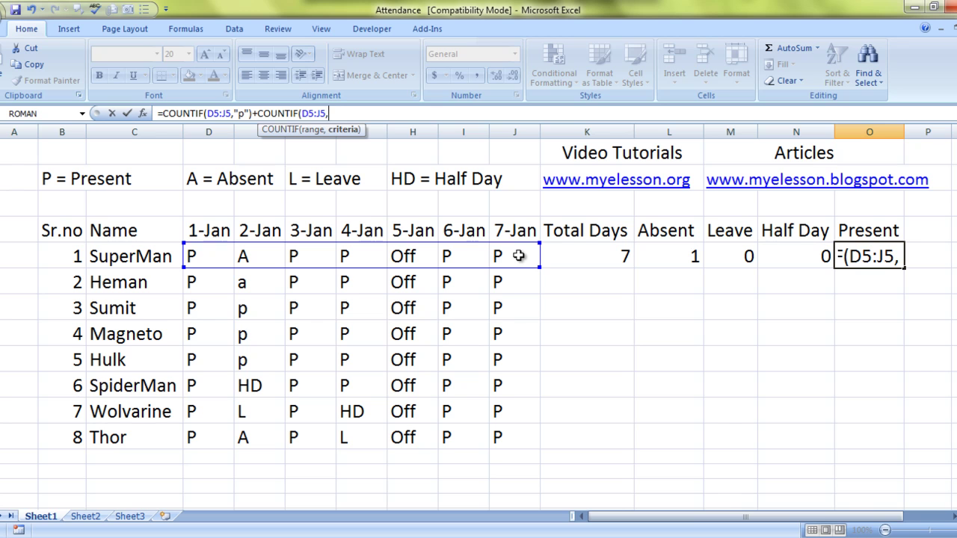
{"action": "type", "text": "off"}
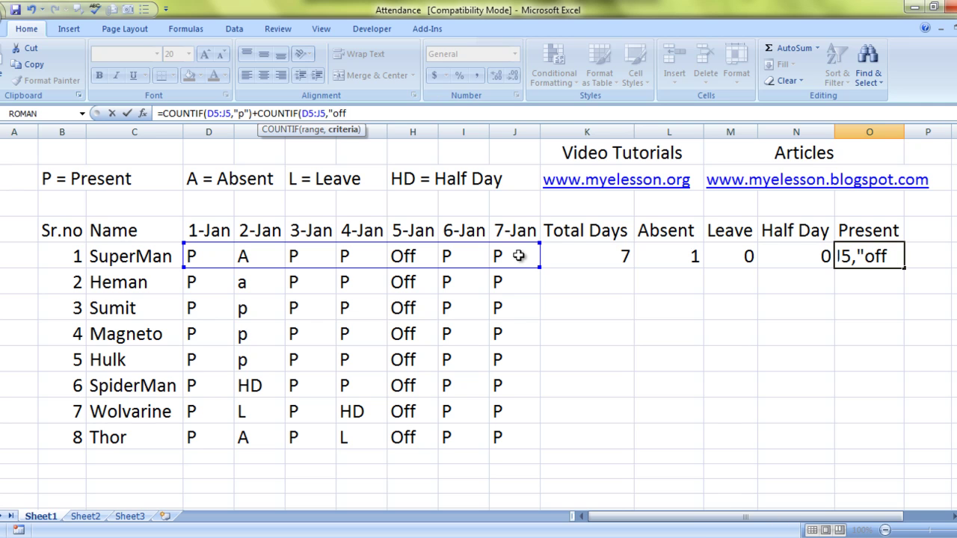
{"action": "type", "text": "\")"}
{"action": "key", "text": "Return"}
{"action": "key", "text": "Up"}
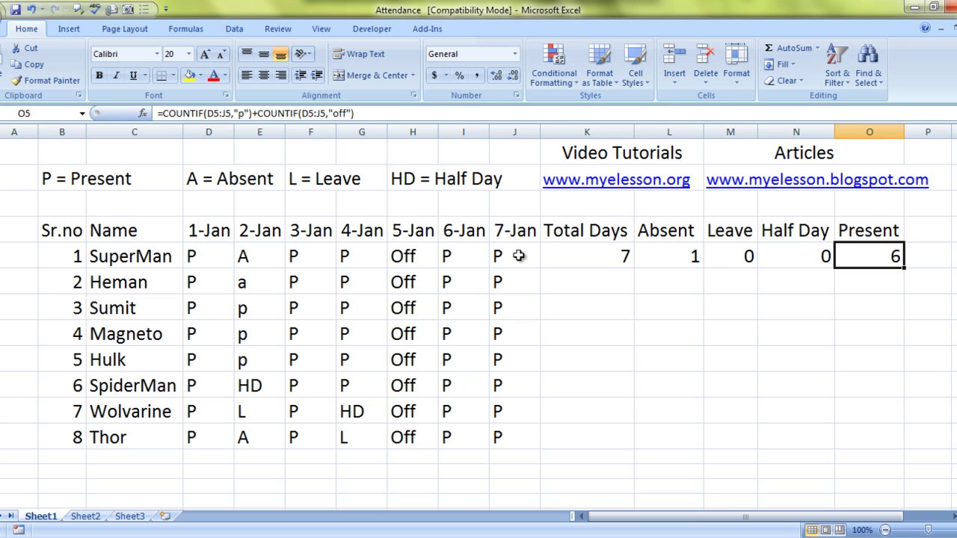
Copy the first record's summary formulas in K5:O5 down to all the other records, through row 12.
{"action": "key", "text": "Left"}
{"action": "key", "text": "Left"}
{"action": "key", "text": "Left"}
{"action": "key", "text": "Left"}
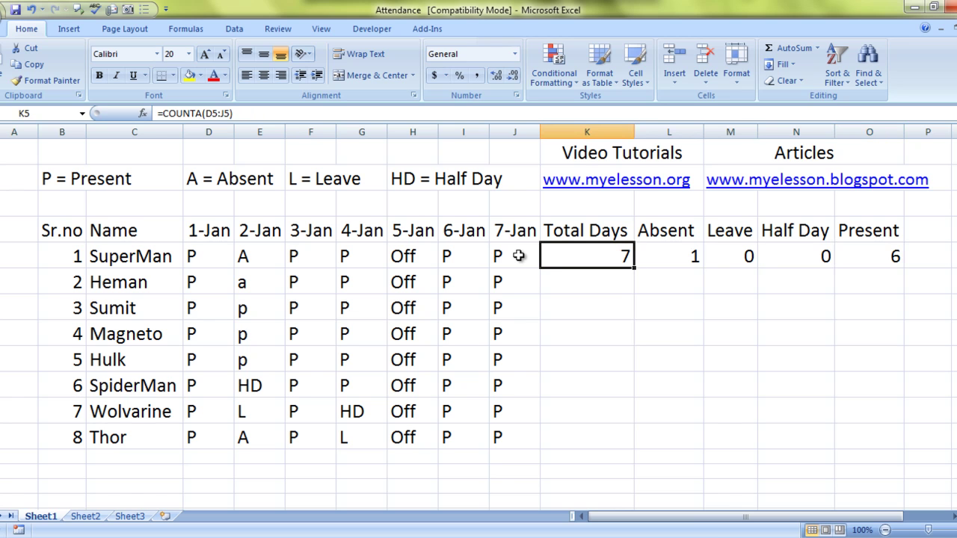
{"action": "key", "text": "shift+Right"}
{"action": "key", "text": "shift+Right"}
{"action": "key", "text": "shift+Right"}
{"action": "key", "text": "shift+Right"}
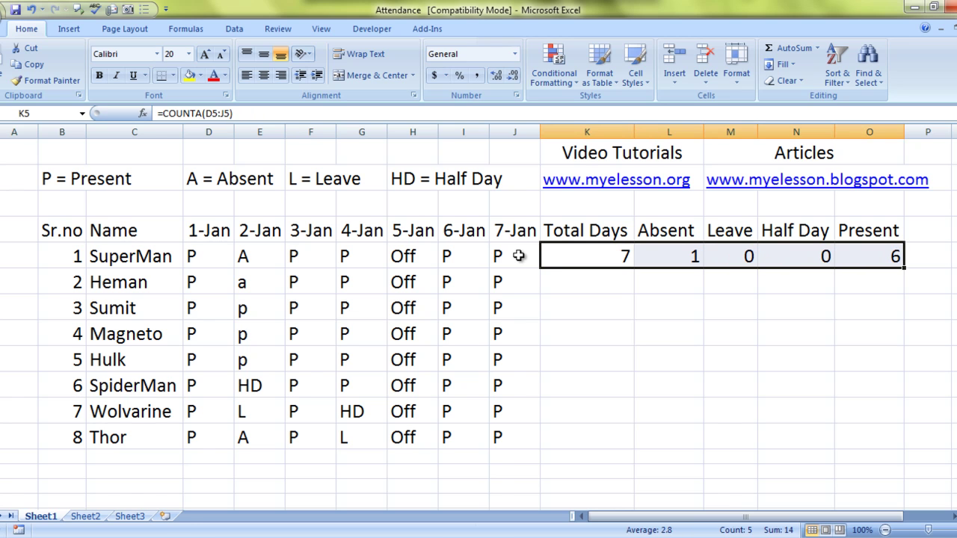
{"action": "key", "text": "ctrl+c"}
{"action": "key", "text": "shift+Down"}
{"action": "key", "text": "shift+Down"}
{"action": "key", "text": "shift+Down"}
{"action": "key", "text": "shift+Down"}
{"action": "key", "text": "shift+Down"}
{"action": "key", "text": "shift+Down"}
{"action": "key", "text": "shift+Down"}
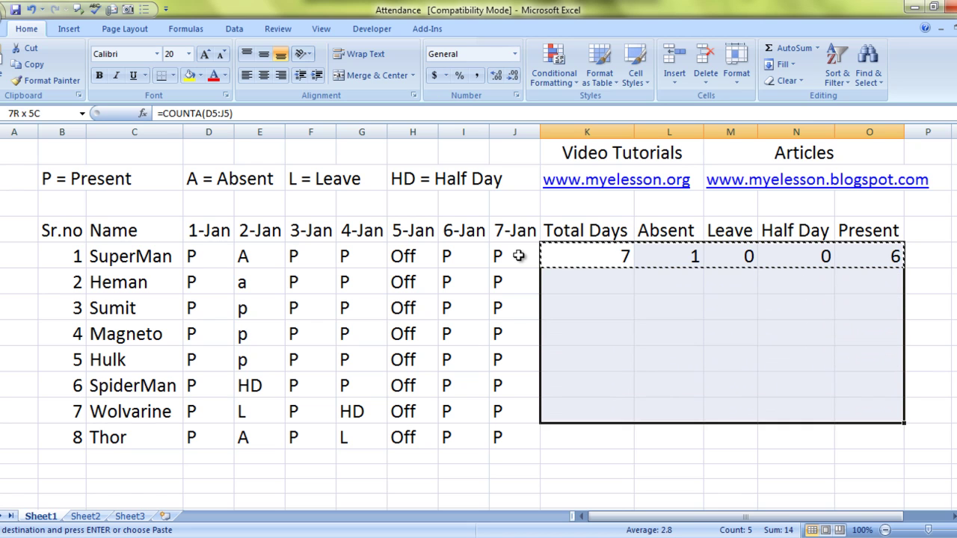
{"action": "key", "text": "ctrl+v"}
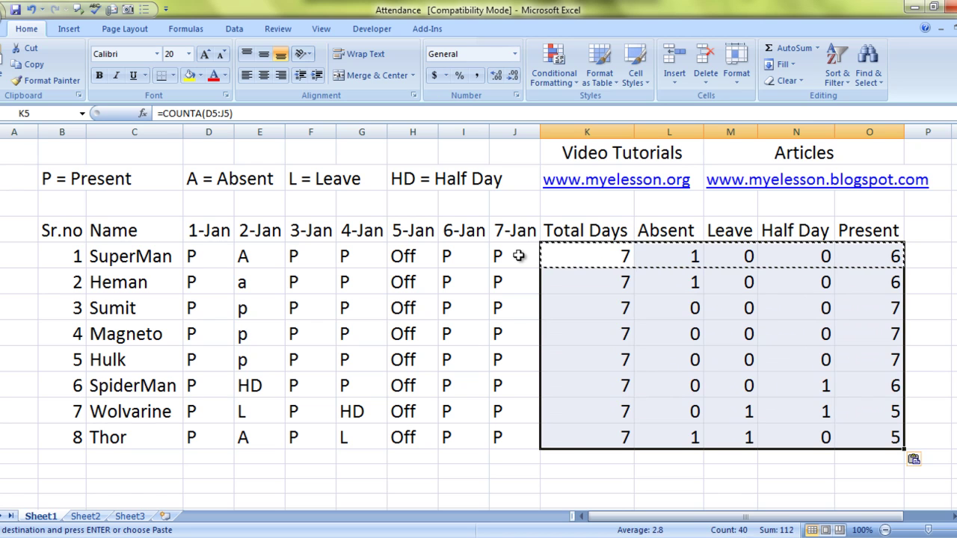
{"action": "key", "text": "Escape"}
{"action": "key", "text": "Right"}
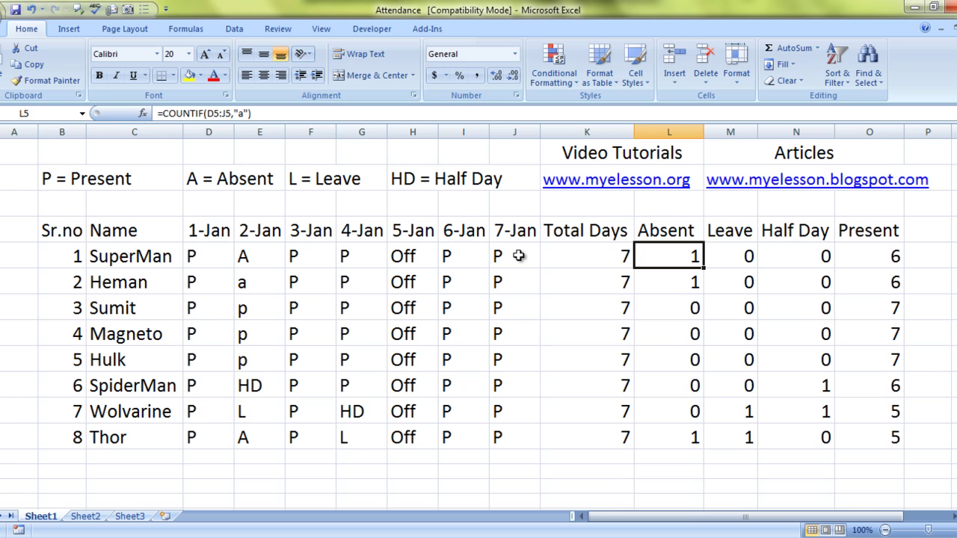
{"action": "key", "text": "Left"}
{"action": "key", "text": "Left"}
{"action": "key", "text": "Left"}
{"action": "key", "text": "Left"}
{"action": "key", "text": "Left"}
{"action": "key", "text": "Right"}
{"action": "key", "text": "Right"}
{"action": "key", "text": "Right"}
{"action": "key", "text": "Left"}
{"action": "key", "text": "Left"}
{"action": "key", "text": "Right"}
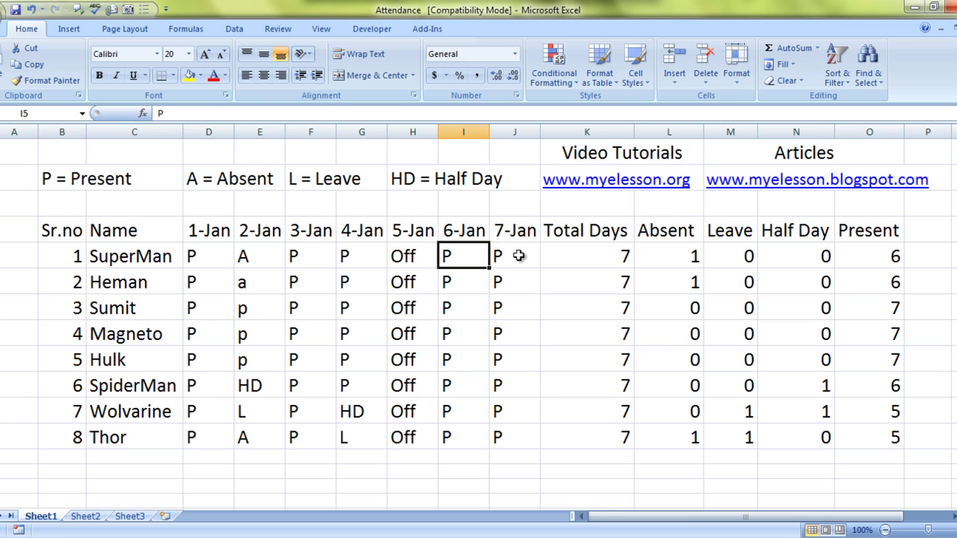